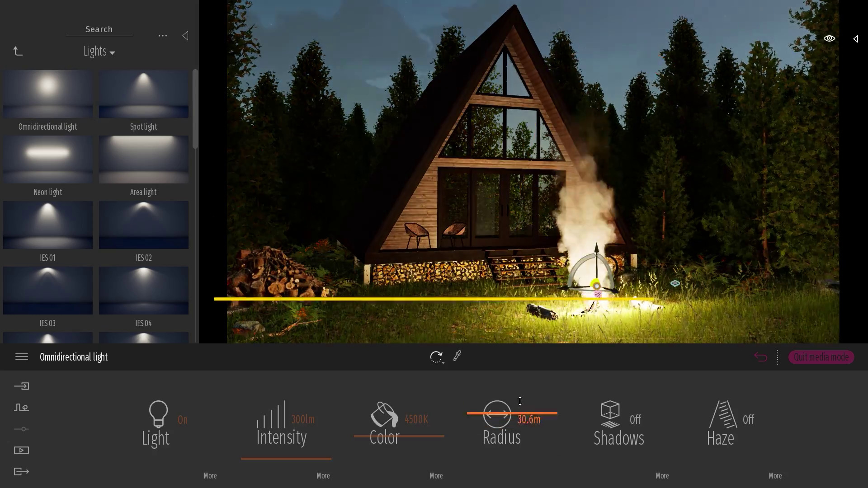
Turn on shadows and haze for the campfire's omnidirectional light and open the additional haze settings
click(635, 421)
click(745, 429)
click(774, 475)
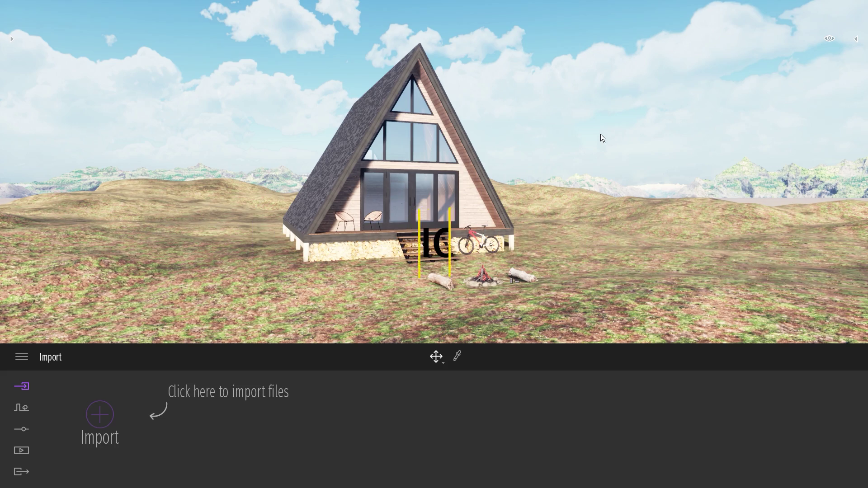
Open the Vegetation scatter tool and show the Trees category of the library
click(22, 408)
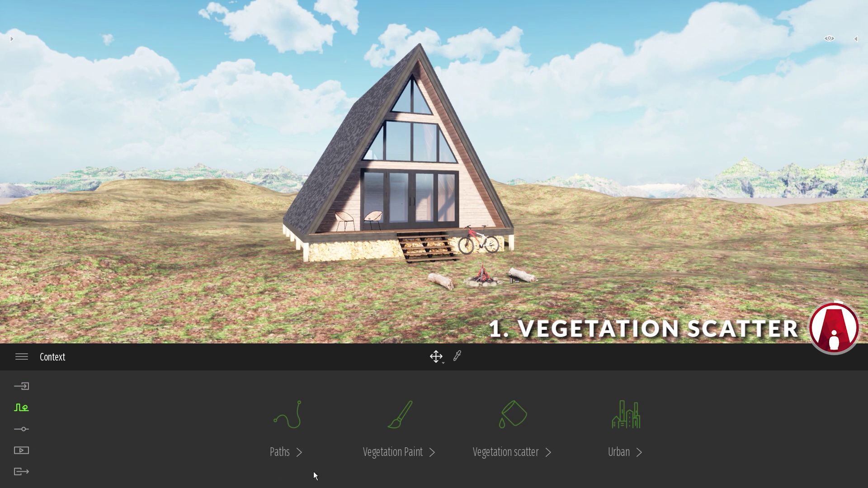
click(520, 421)
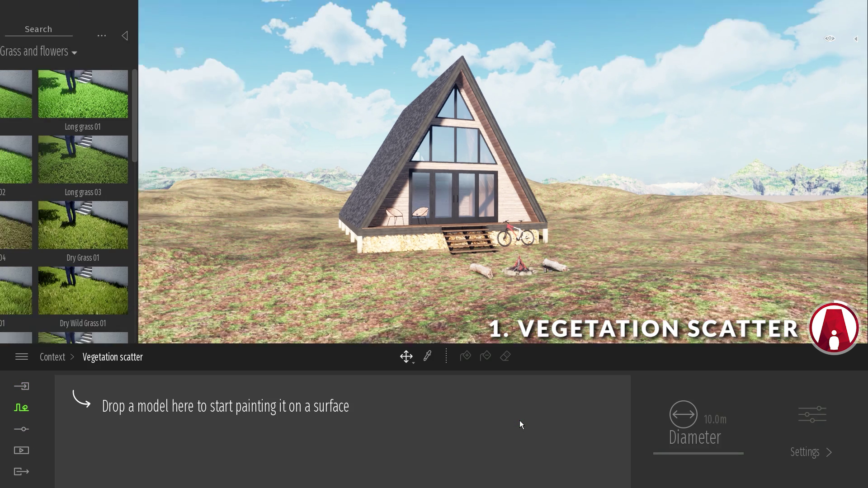
click(18, 53)
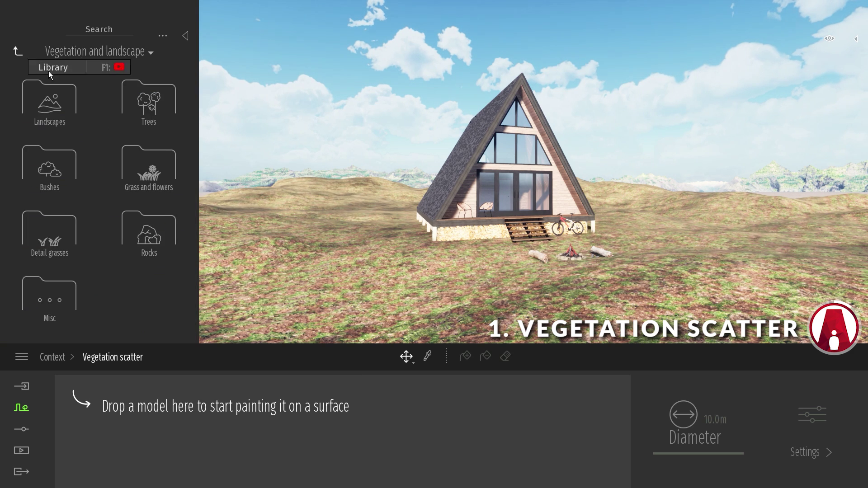
click(145, 113)
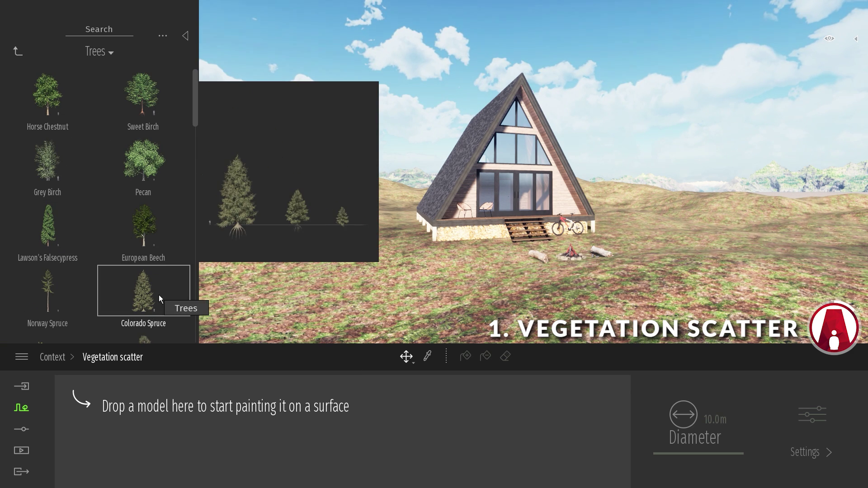
Add Colorado Spruce to the scatter and fill the terrain around the cabin with it, increasing its density
drag(151, 295, 148, 436)
click(118, 410)
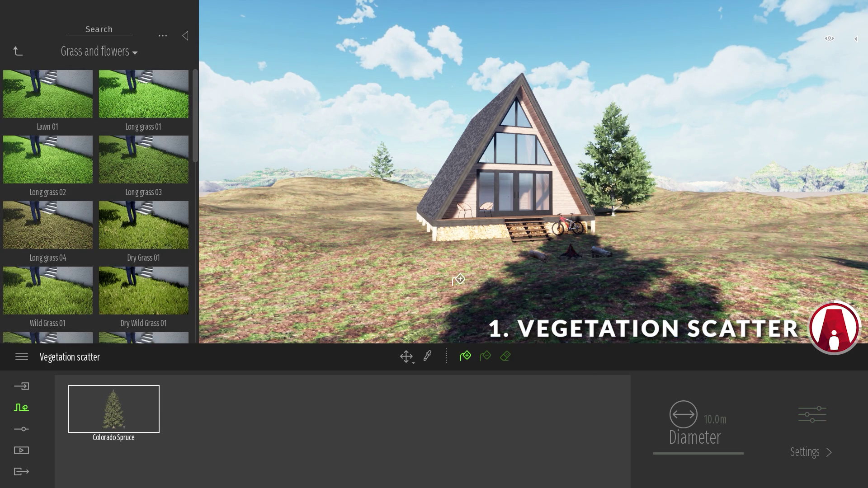
key(e)
right_drag(458, 279, 458, 279)
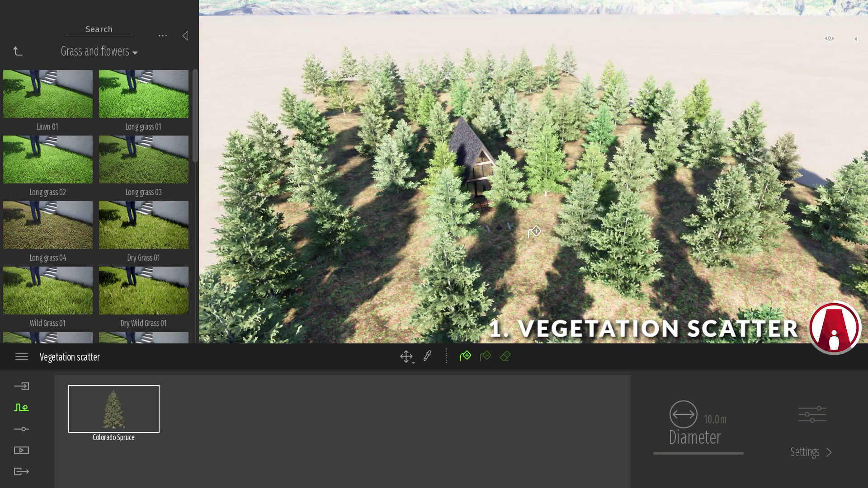
click(549, 277)
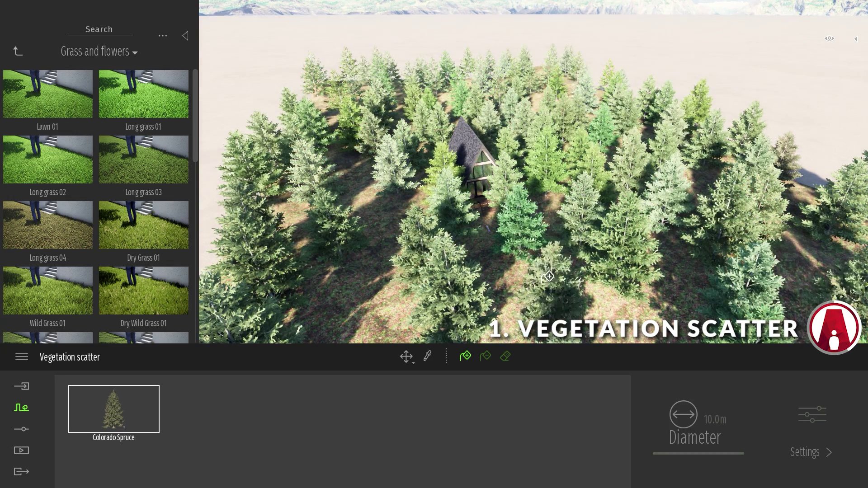
Add Norway Spruce to the scatter and erase the spruces of both species in front of the cabin
click(18, 51)
drag(48, 289, 217, 406)
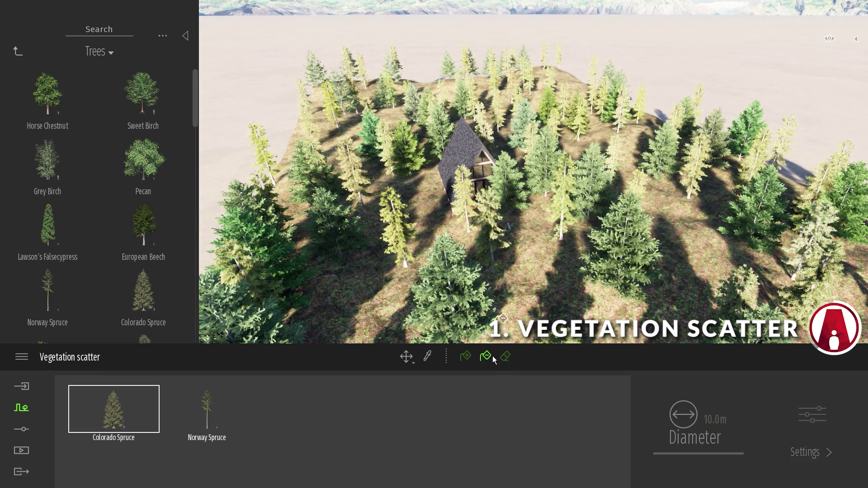
click(505, 357)
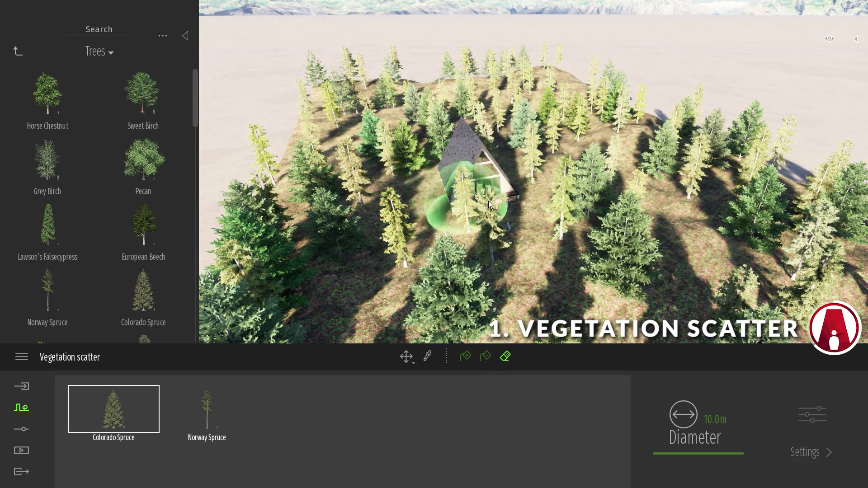
click(232, 403)
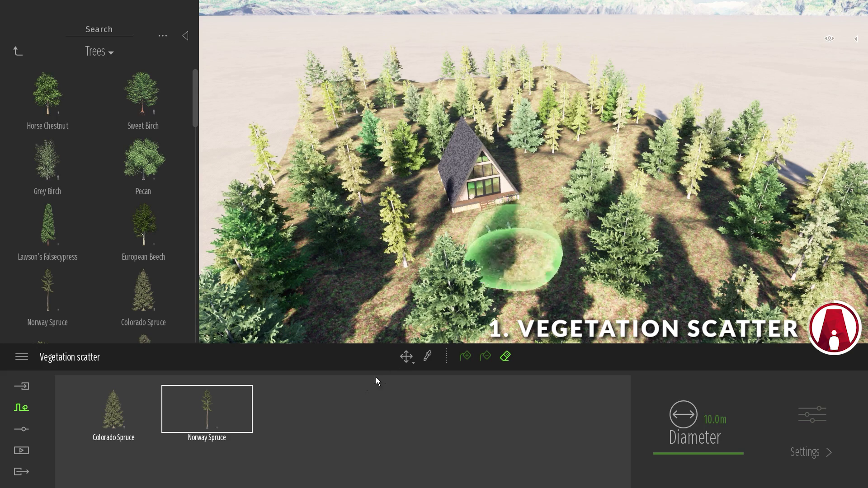
Delete the Colorado Spruce and Norway Spruce from the vegetation scatter
click(206, 379)
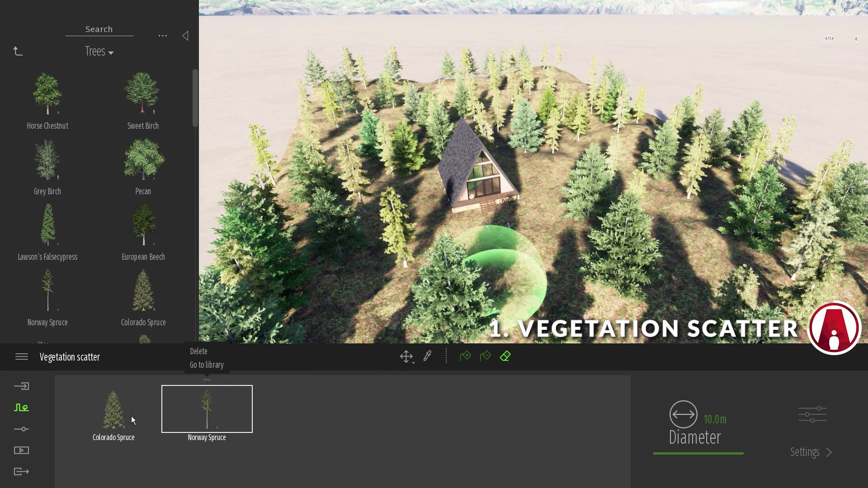
click(113, 380)
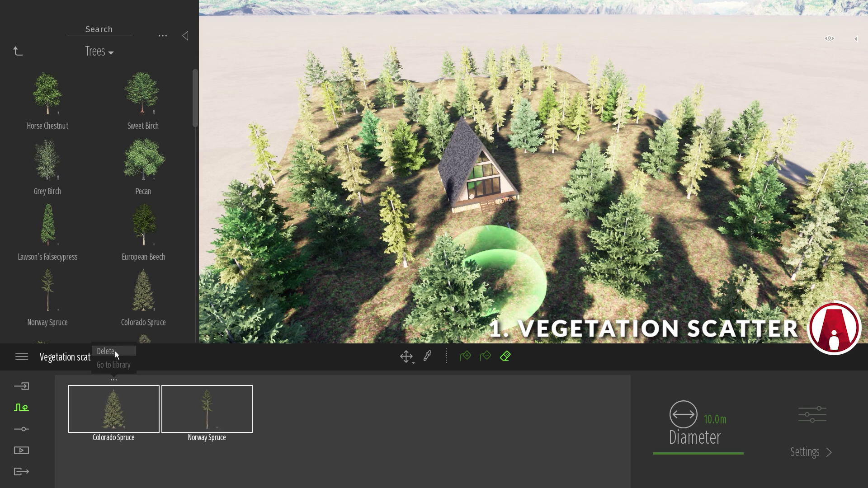
click(115, 351)
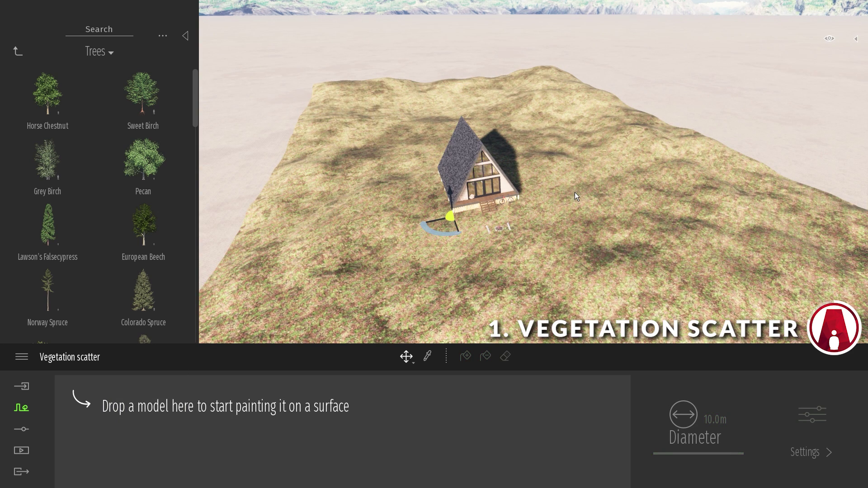
Add Western Red Cedar to the scatter four times and fill the whole terrain densely with all four entries
mouse_move(175, 283)
scroll(175, 283, down, 6)
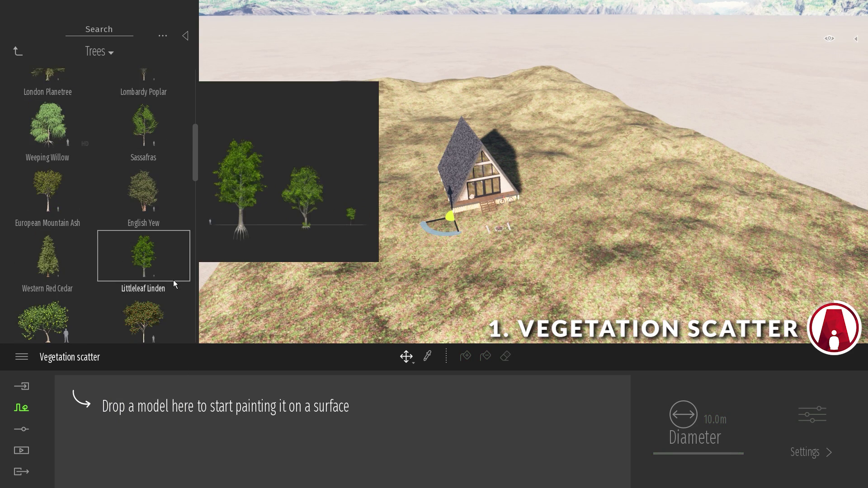
drag(47, 213, 181, 436)
drag(48, 199, 204, 457)
drag(47, 181, 289, 423)
drag(47, 165, 401, 451)
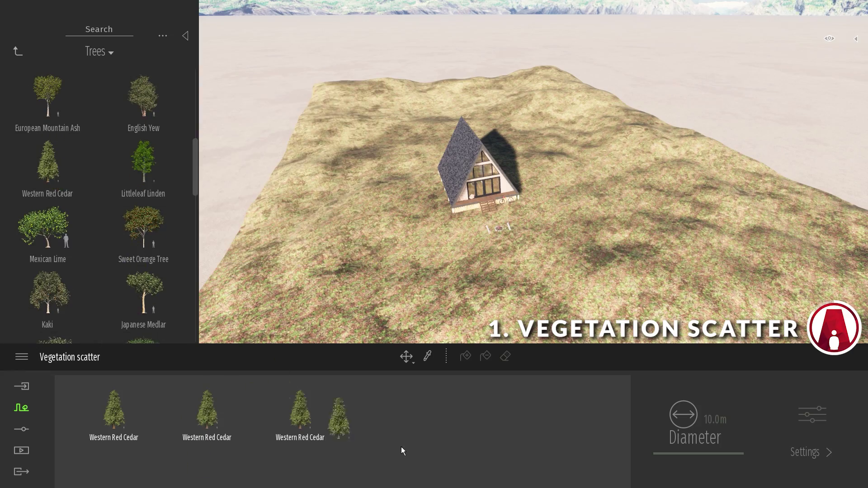
mouse_move(567, 242)
mouse_down()
mouse_move(494, 225)
mouse_move(540, 300)
mouse_up()
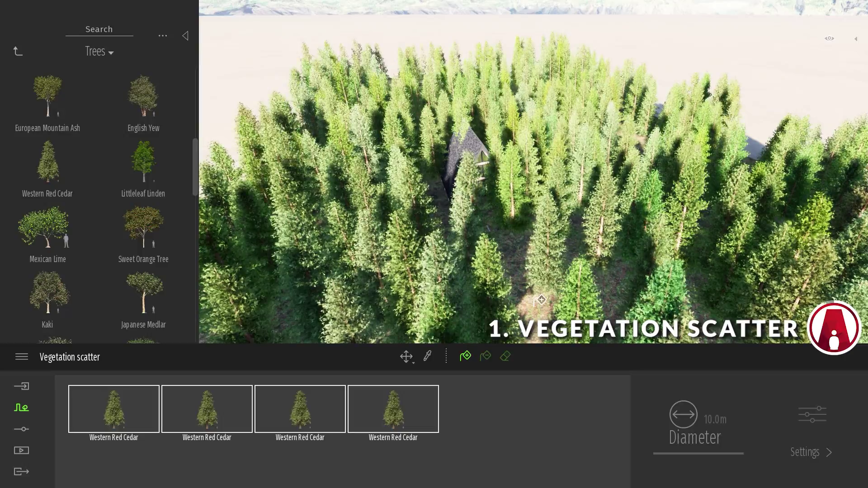
Erase the scattered cedars on and around the cabin and in the clearing in front of it
click(505, 357)
mouse_move(508, 282)
shift+middle_down()
mouse_move(533, 263)
mouse_move(525, 280)
shift+middle_up()
mouse_move(473, 124)
mouse_down()
mouse_move(466, 153)
mouse_move(592, 235)
mouse_up()
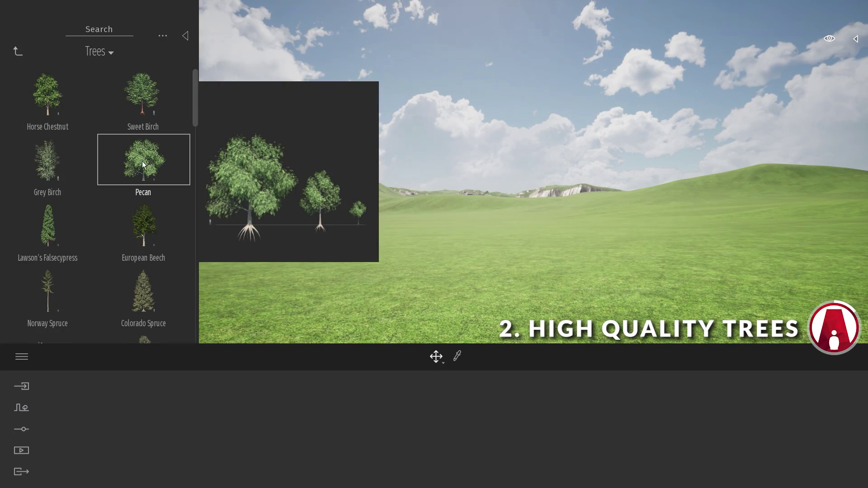
Place a tree from the Trees library on the open meadow for a closer look
drag(193, 115, 208, 129)
mouse_move(175, 268)
drag(175, 268, 489, 281)
key(w)
right_drag(458, 228, 441, 256)
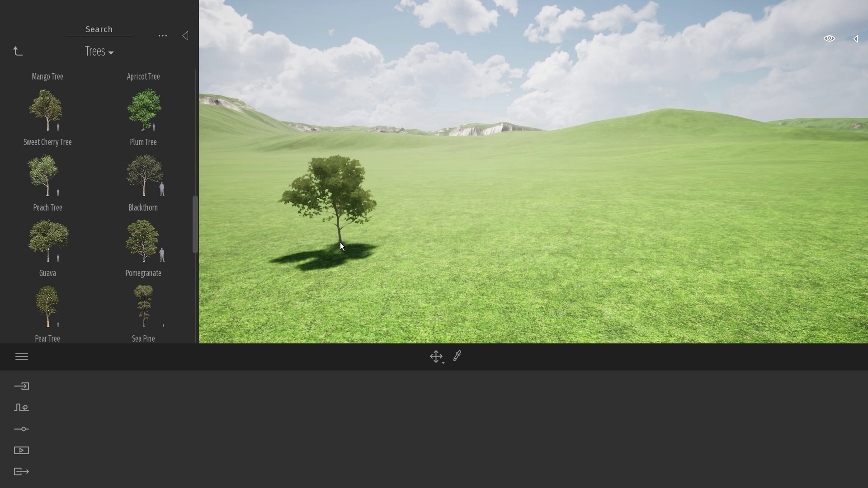
Place three Pomegranate trees in a row and set the leftmost tree's age to 0% and the rightmost tree's to 100%
click(340, 242)
drag(156, 237, 727, 242)
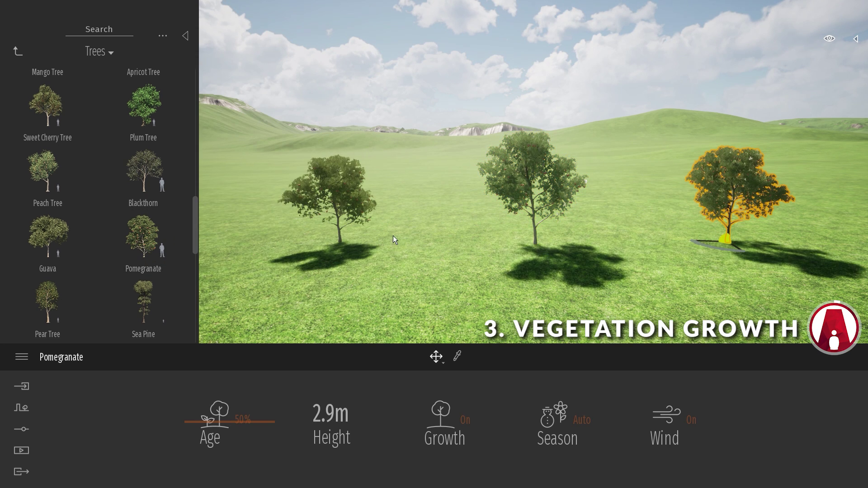
click(338, 181)
drag(216, 421, 215, 474)
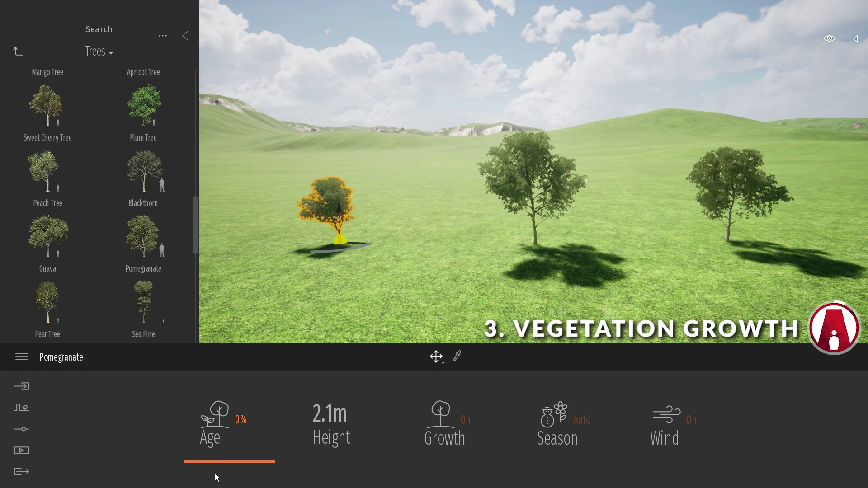
drag(254, 413, 235, 365)
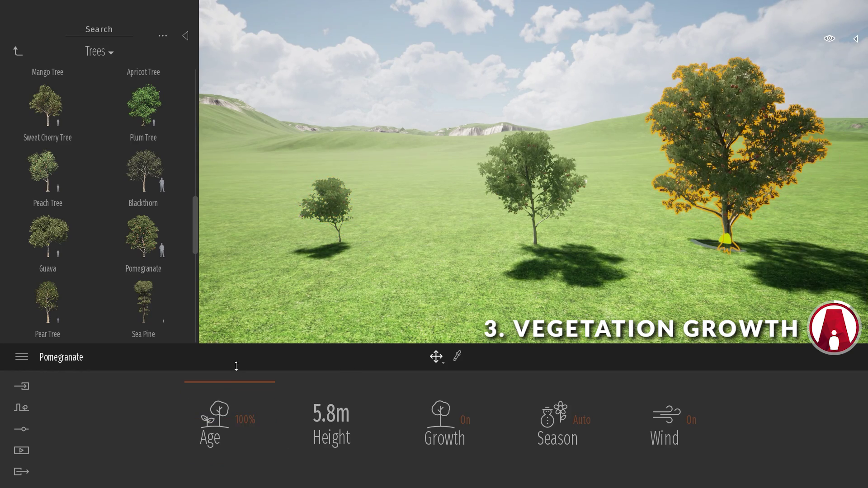
click(616, 139)
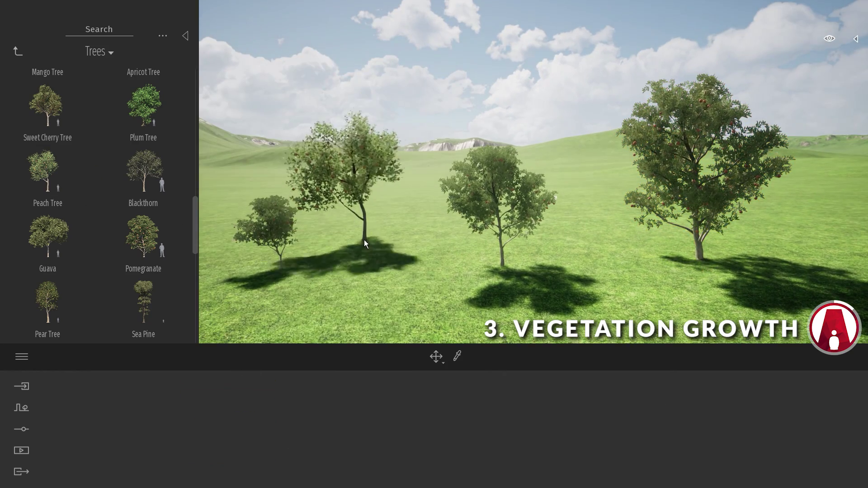
Place three Peach Trees behind the pomegranates, raising the rightmost one's age to the maximum and lowering the leftmost one's to the minimum
click(364, 242)
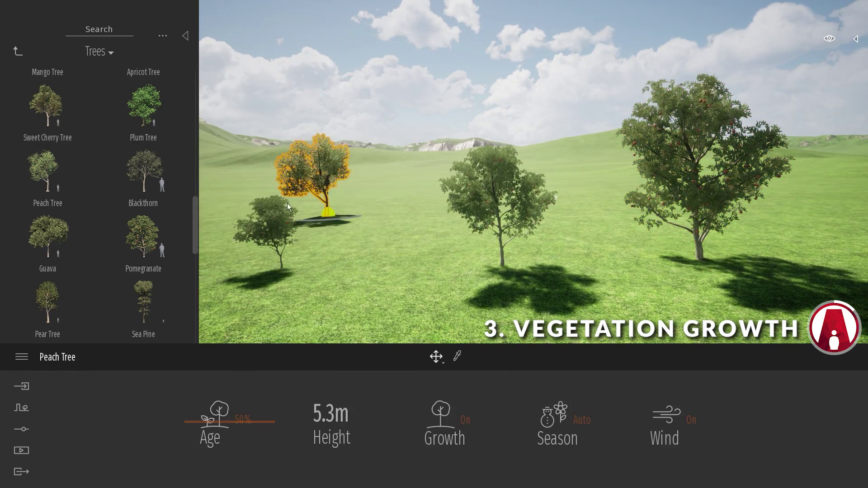
mouse_move(137, 194)
drag(138, 194, 638, 253)
drag(220, 419, 227, 376)
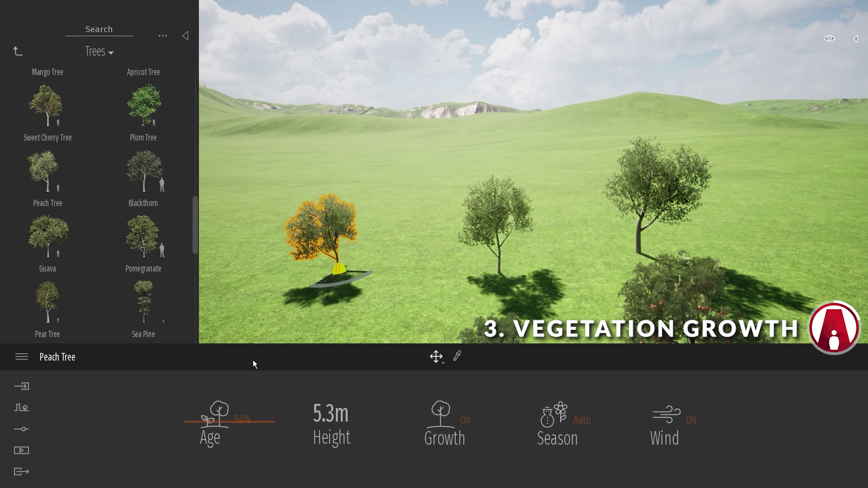
drag(229, 418, 211, 470)
click(443, 305)
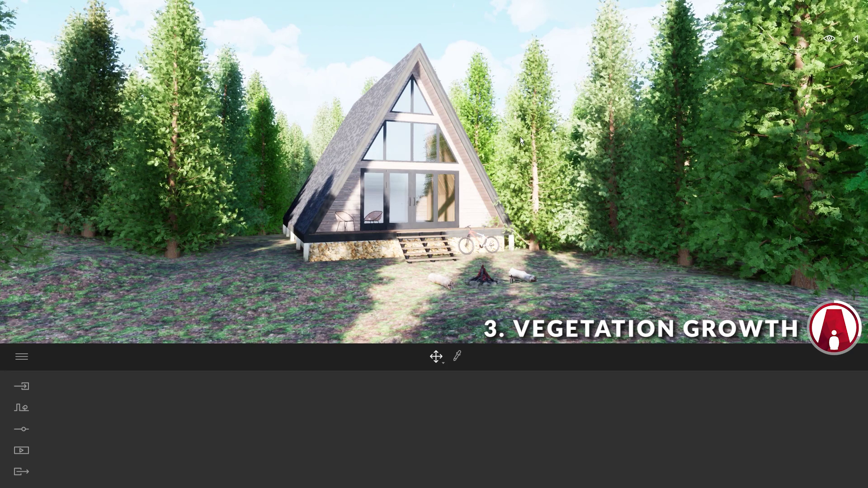
Select the cedar scatter around the cabin and lower the first Western Red Cedar entry's age to the minimum
click(522, 136)
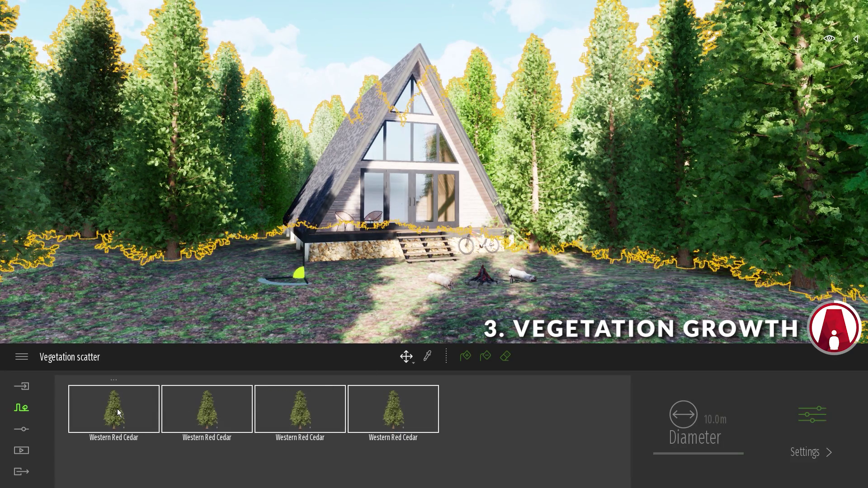
click(816, 425)
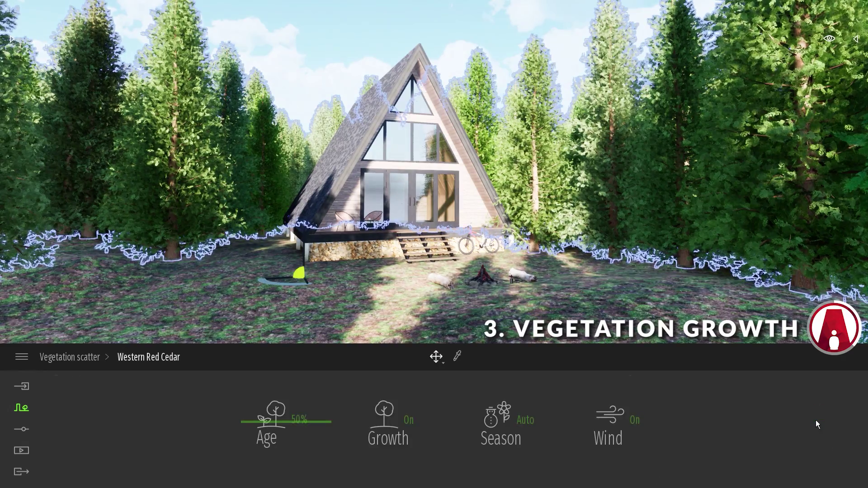
drag(269, 425, 280, 483)
click(83, 356)
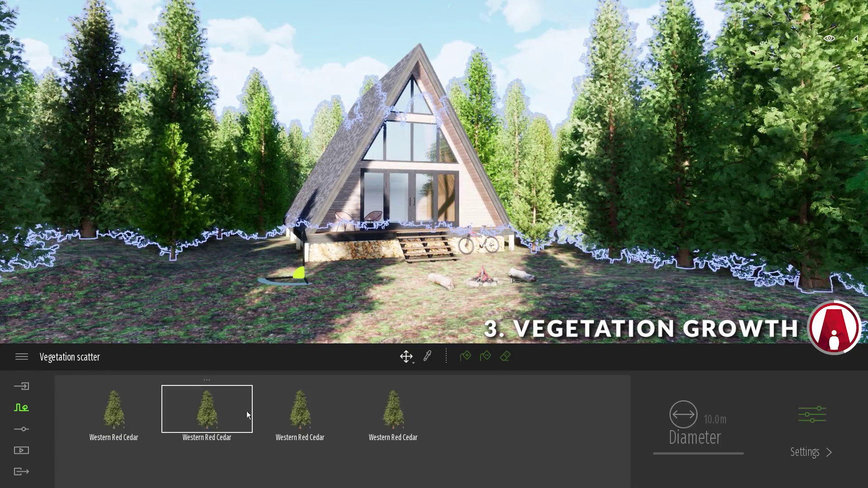
Set the second Western Red Cedar entry's age to 22% and the third entry's age to 55%
click(246, 410)
drag(283, 422, 305, 444)
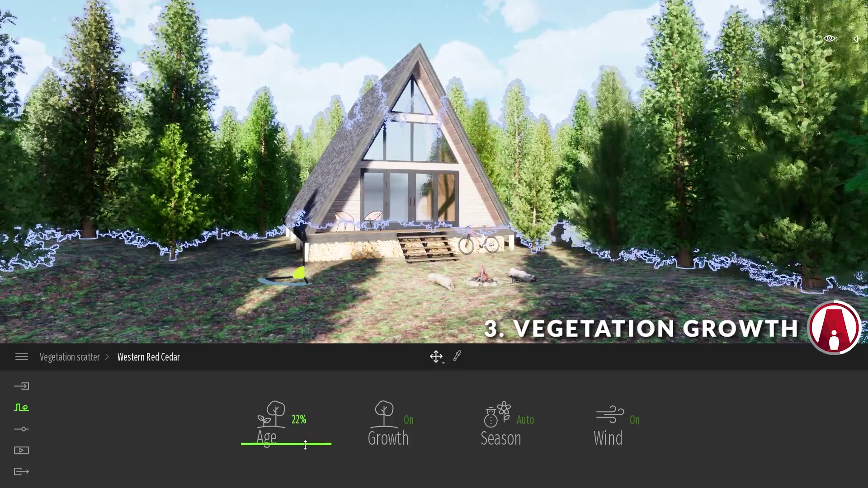
click(81, 365)
click(283, 411)
mouse_move(265, 422)
mouse_down()
mouse_move(281, 428)
mouse_move(276, 419)
mouse_up()
click(78, 360)
click(297, 409)
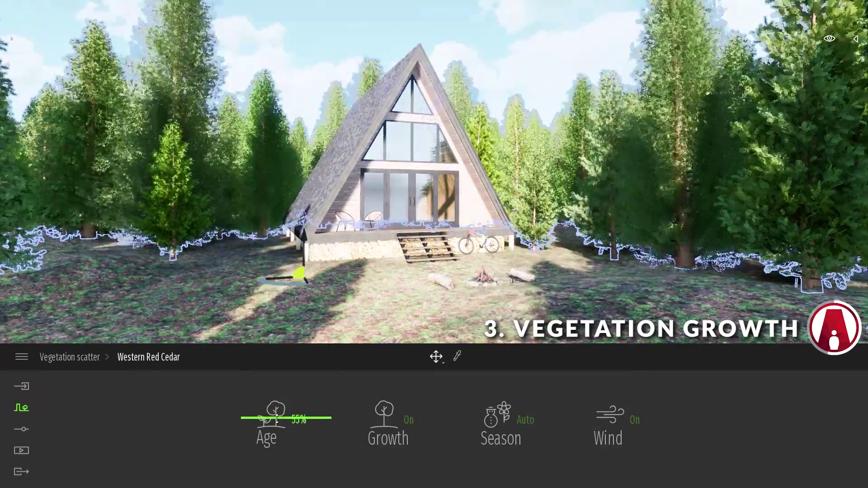
click(562, 45)
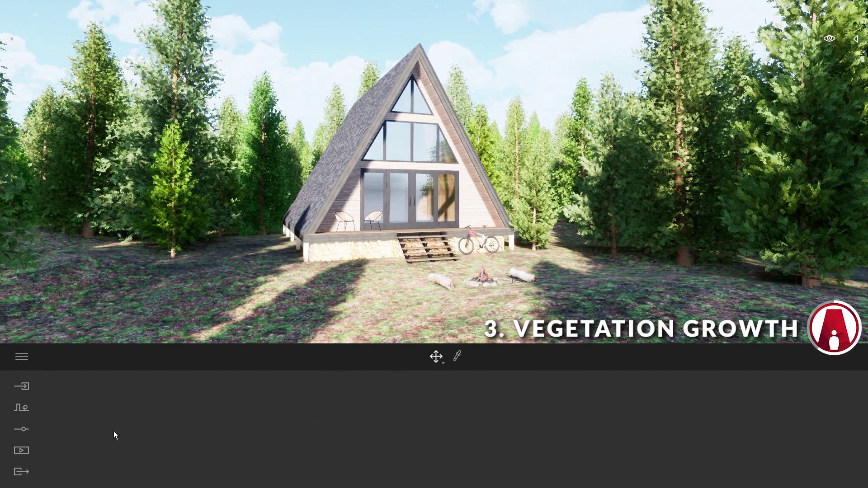
Open the Weather settings of the saved image Image1
click(21, 450)
click(305, 421)
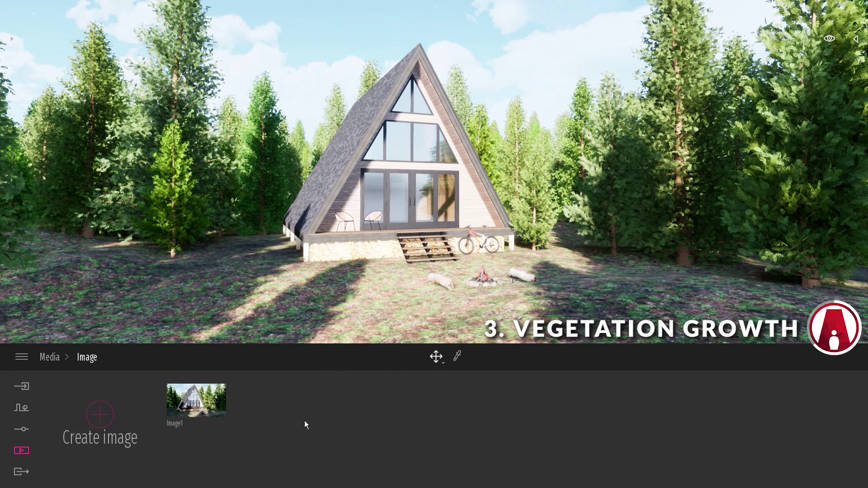
mouse_move(210, 405)
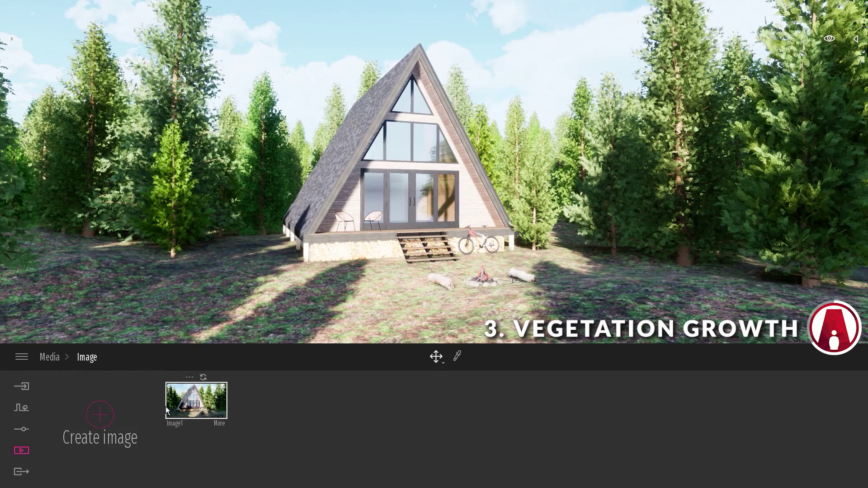
click(218, 424)
click(344, 425)
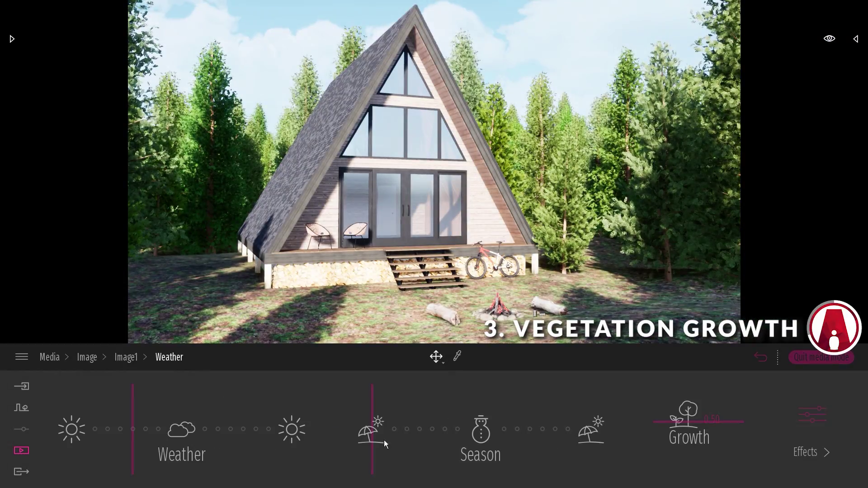
Set the image's vegetation growth to 0.51 and turn Growth off for the fourth Western Red Cedar in the scatter
mouse_move(687, 421)
mouse_down()
mouse_move(683, 408)
mouse_move(677, 431)
mouse_move(689, 421)
mouse_up()
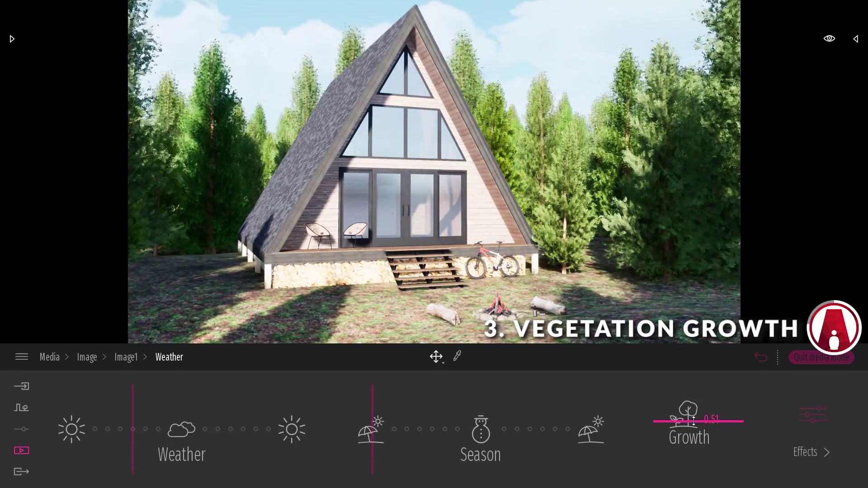
click(574, 217)
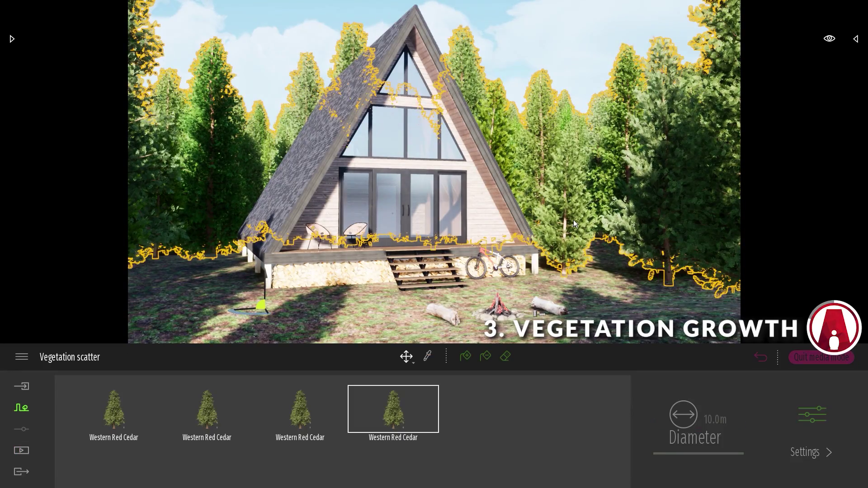
click(798, 417)
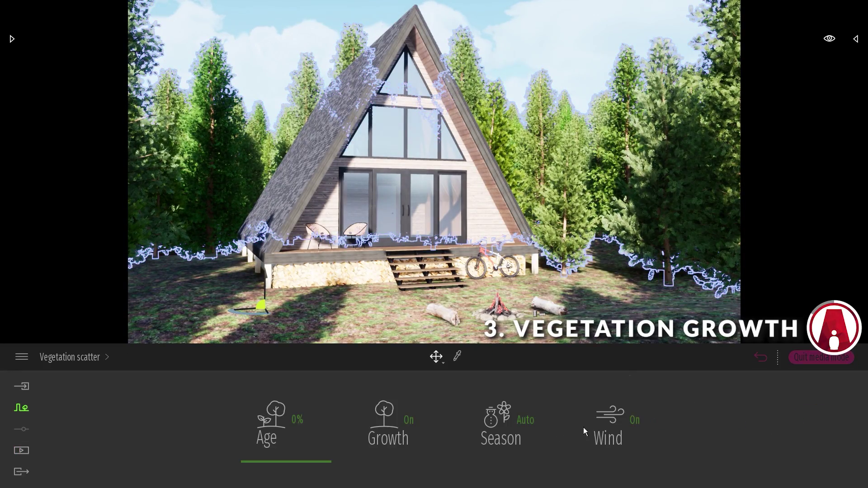
click(409, 419)
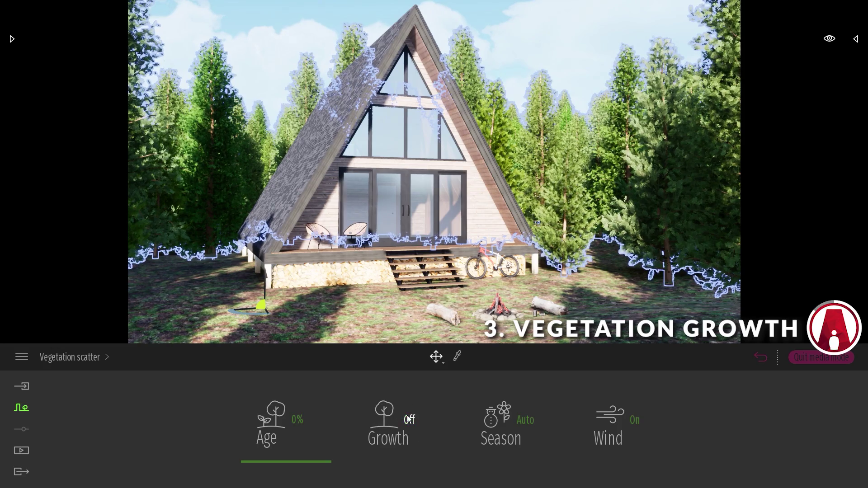
Reopen the Weather settings of Image1 and raise the vegetation growth
click(23, 451)
click(278, 417)
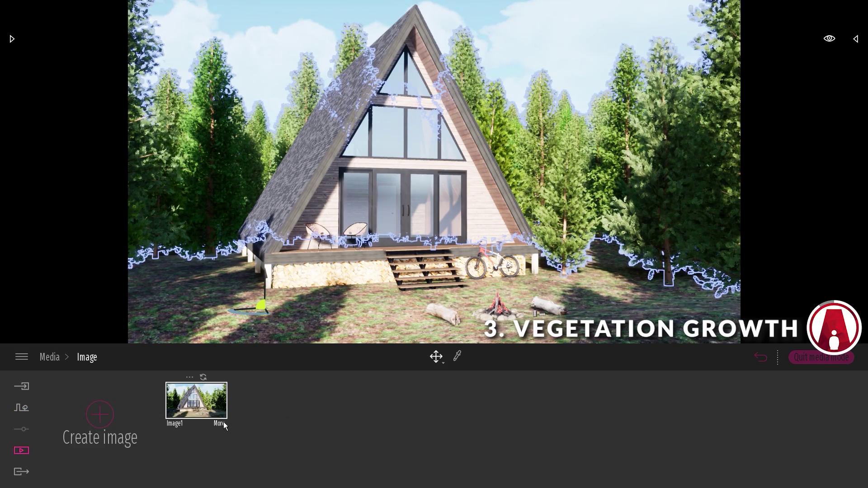
click(221, 423)
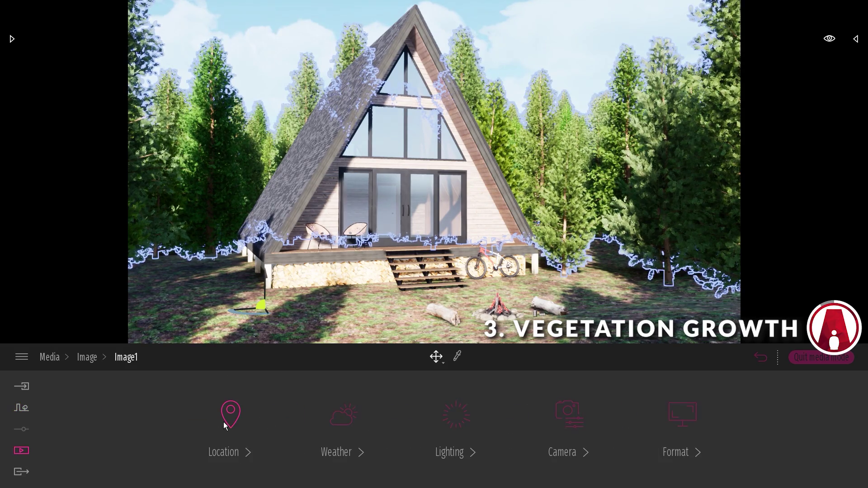
click(348, 424)
drag(688, 424, 695, 402)
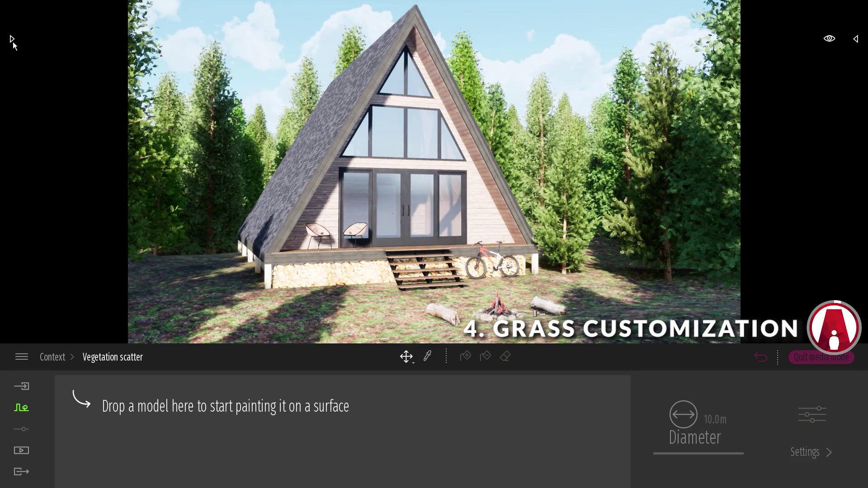
Add Dry Grass 01, Dry Wild Grass 01 and TallGrass 01 to the vegetation scatter and fill the ground around the cabin with them
click(12, 42)
drag(143, 226, 159, 423)
drag(143, 267, 199, 423)
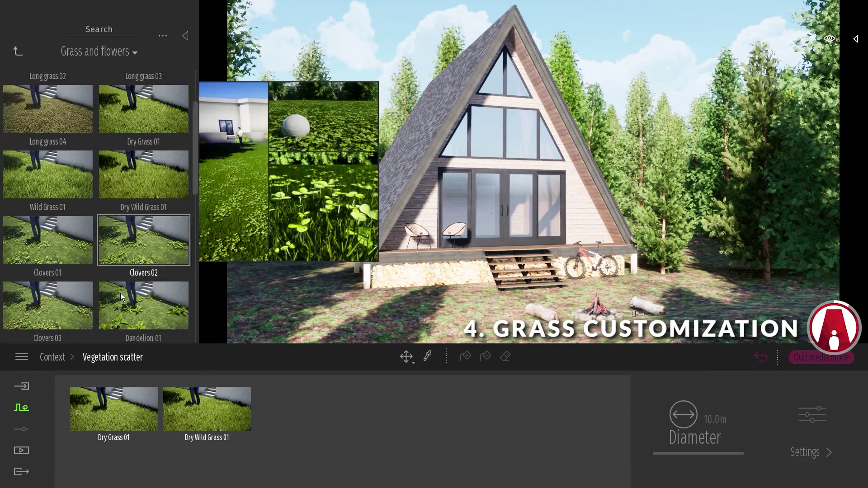
scroll(120, 293, down, 4)
drag(56, 269, 352, 425)
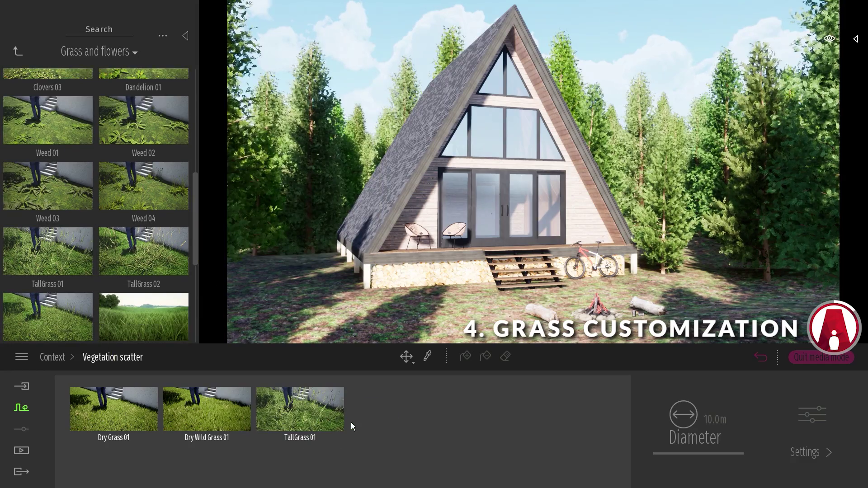
click(506, 310)
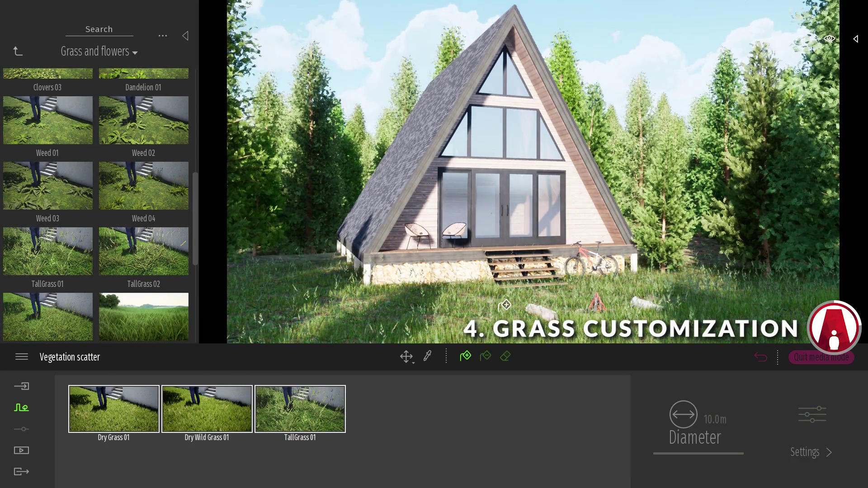
Set the size of the three scattered grasses to 30%
right_drag(505, 306, 505, 305)
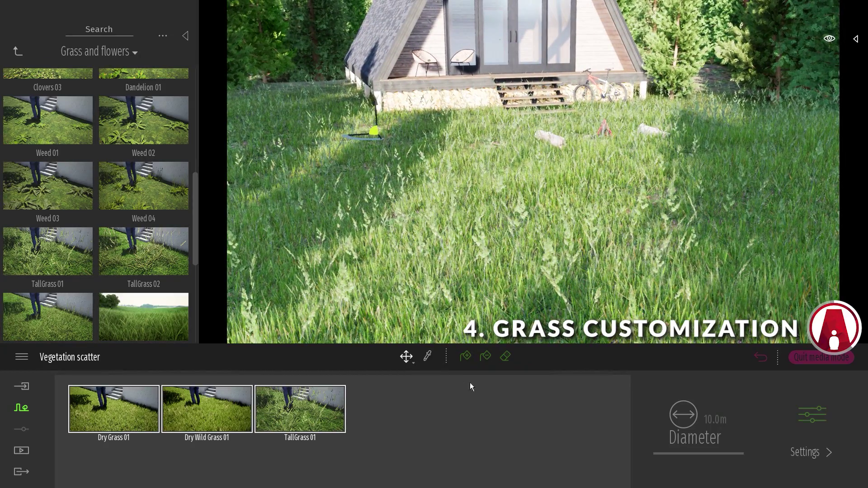
click(807, 429)
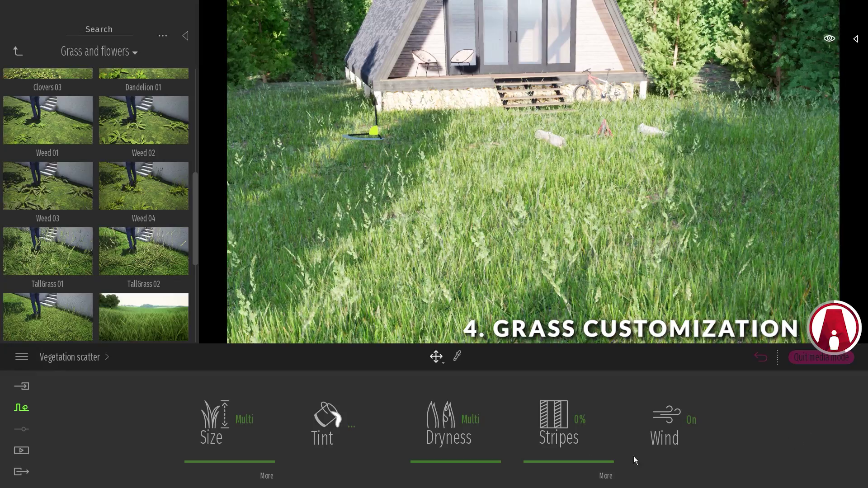
drag(241, 461, 258, 437)
Try a light peach tint (FFDAAE) on the scattered grasses
click(323, 421)
drag(361, 276, 370, 250)
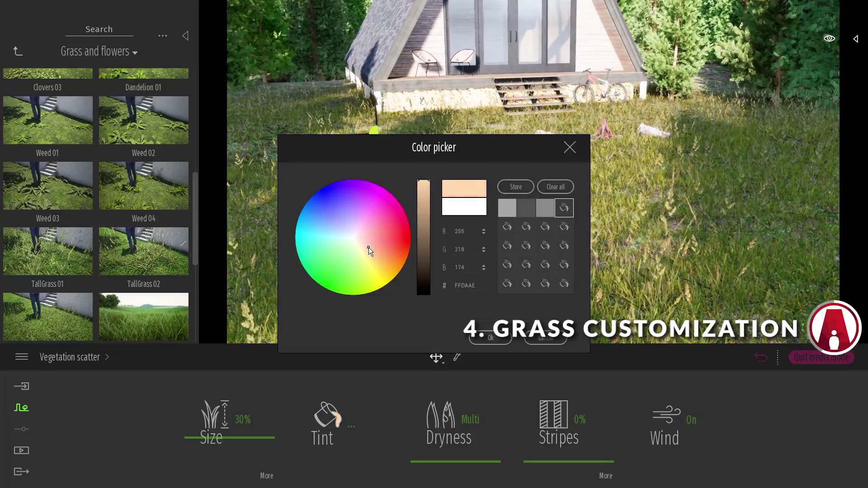
click(552, 339)
Raise the scattered grasses' dryness to 100%, examine them up close, and lower it to 0%
middle_drag(537, 320, 532, 297)
drag(474, 436, 488, 356)
scroll(500, 254, up, 2)
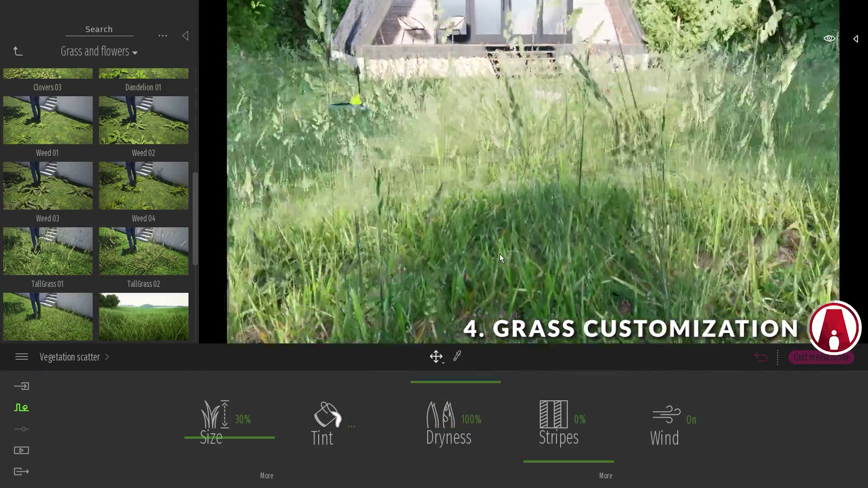
middle_drag(500, 254, 509, 217)
right_drag(500, 254, 505, 291)
drag(488, 395, 456, 484)
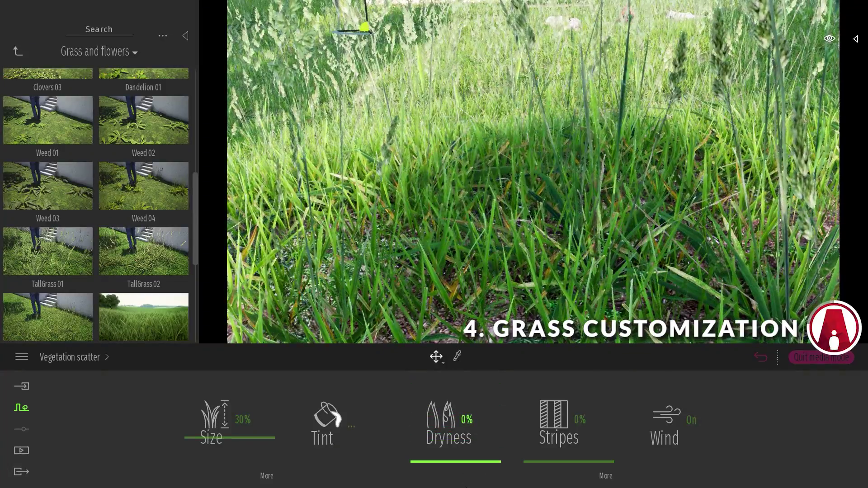
Turn the grasses' wind off and back on, and raise their stripes to the maximum
click(655, 420)
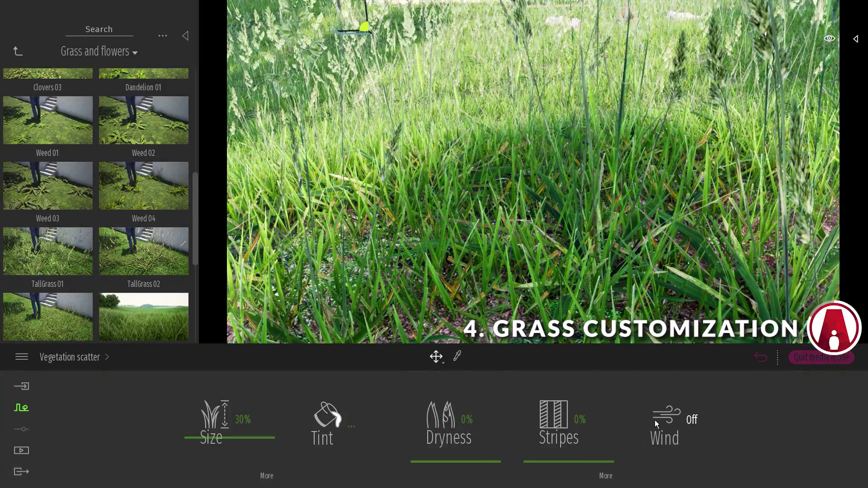
click(655, 419)
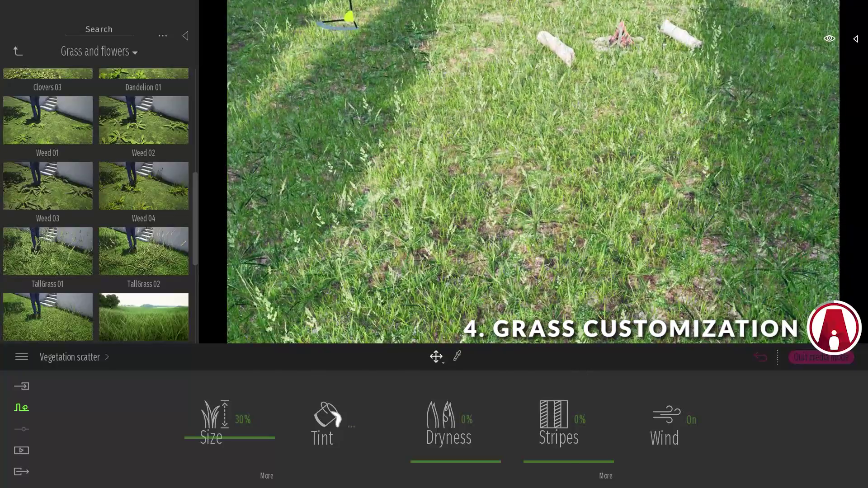
drag(567, 448, 569, 371)
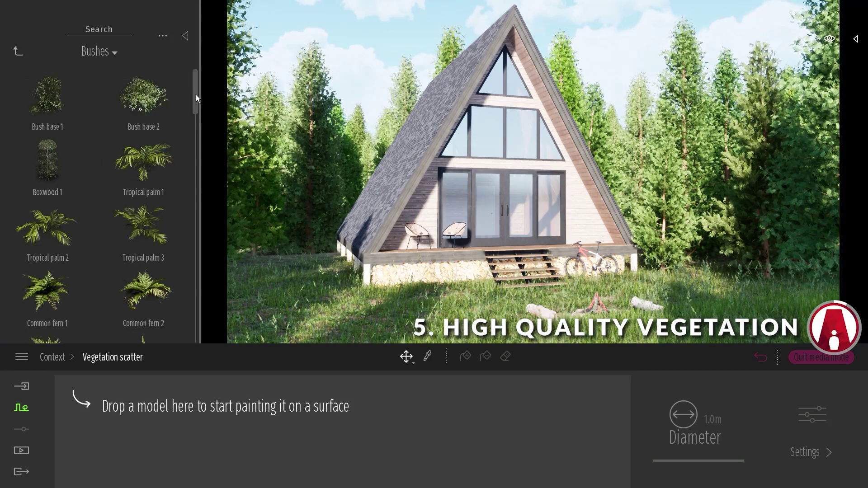
Add Common fern 1, Common fern 2 and Common fern 3 to the vegetation scatter and scatter them on the ground beside the cabin
mouse_move(196, 94)
mouse_down()
mouse_move(191, 300)
mouse_move(193, 91)
mouse_up()
drag(48, 298, 113, 407)
drag(156, 311, 206, 406)
drag(47, 284, 299, 406)
click(465, 356)
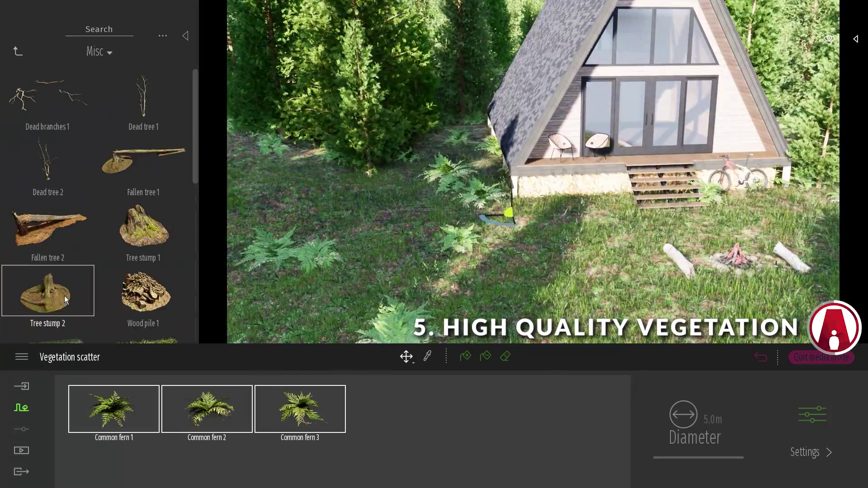
Place Wood pile 1 on the grass beside the cabin, adjust its position, and return to the Image1 view
click(414, 230)
drag(158, 288, 425, 198)
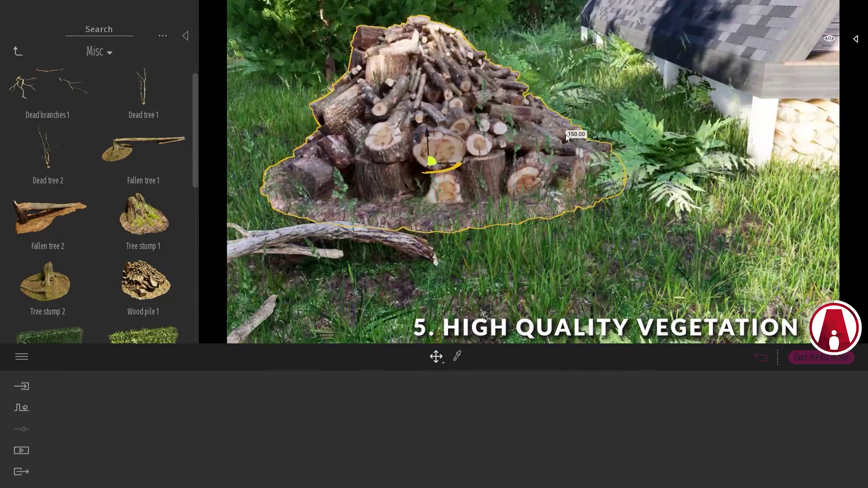
drag(431, 160, 404, 142)
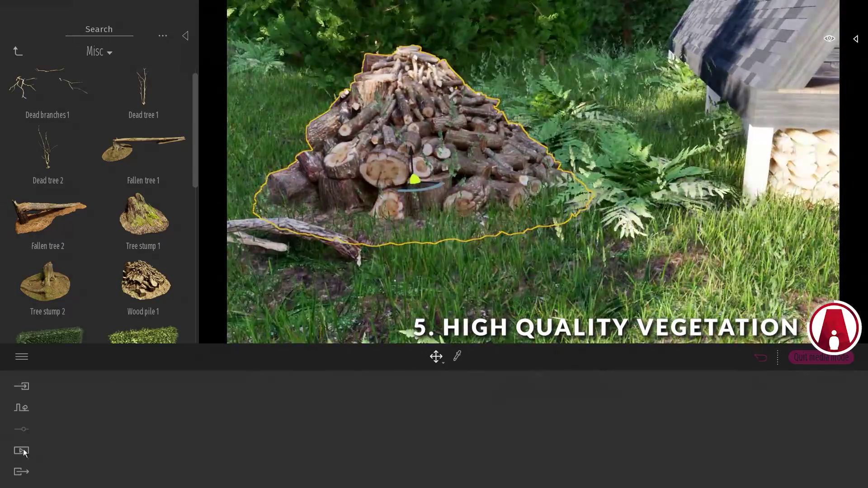
click(24, 451)
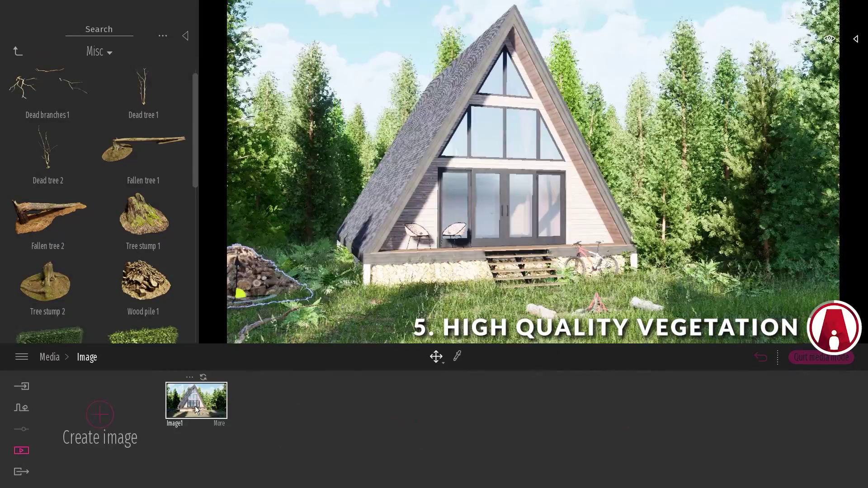
click(281, 278)
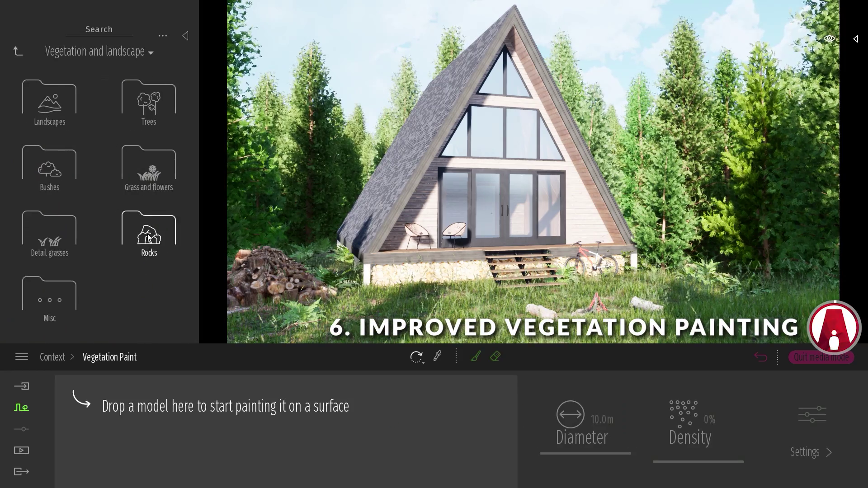
Paint Rock 4 over the lawn in front of the cabin at 19% density and delete it from the vegetation paint
click(148, 230)
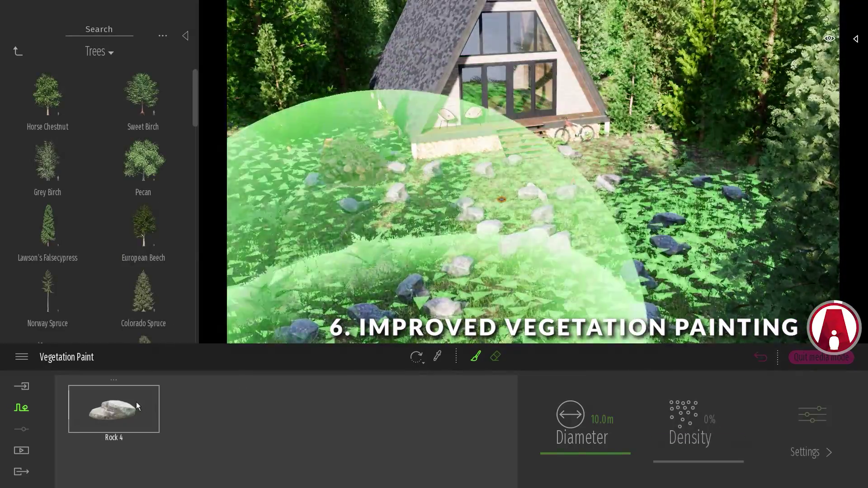
click(136, 402)
mouse_move(682, 461)
mouse_down()
mouse_move(681, 385)
mouse_move(686, 447)
mouse_up()
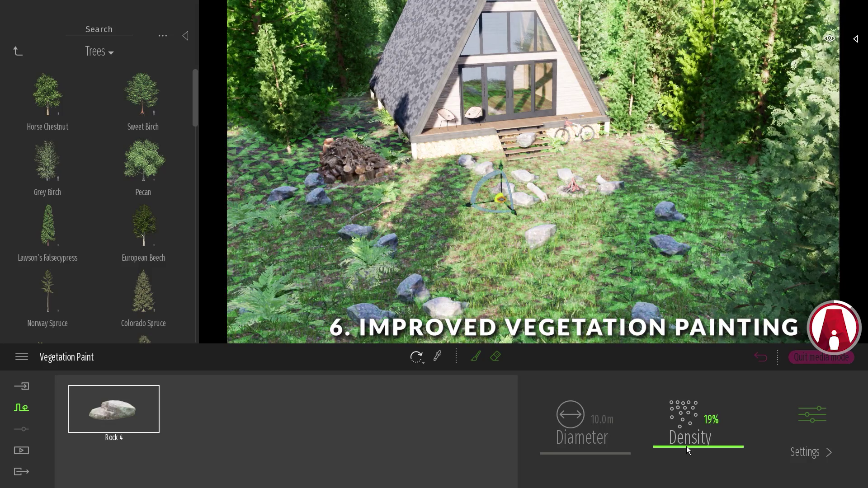
click(113, 379)
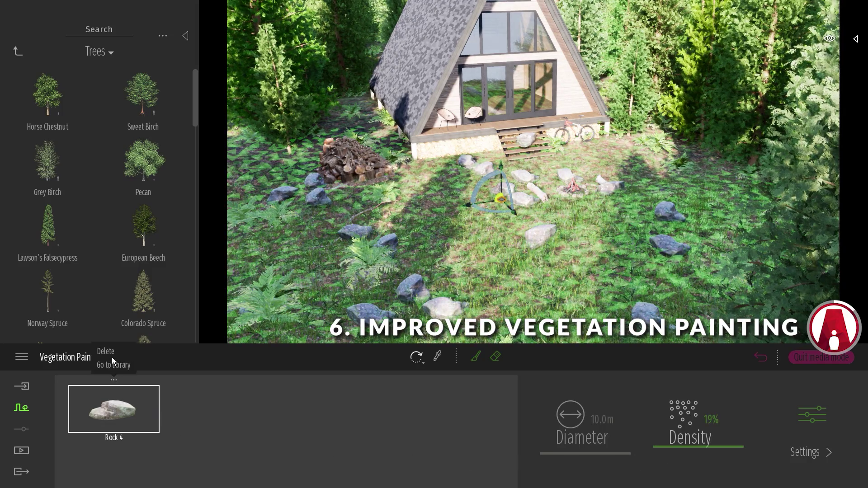
click(113, 352)
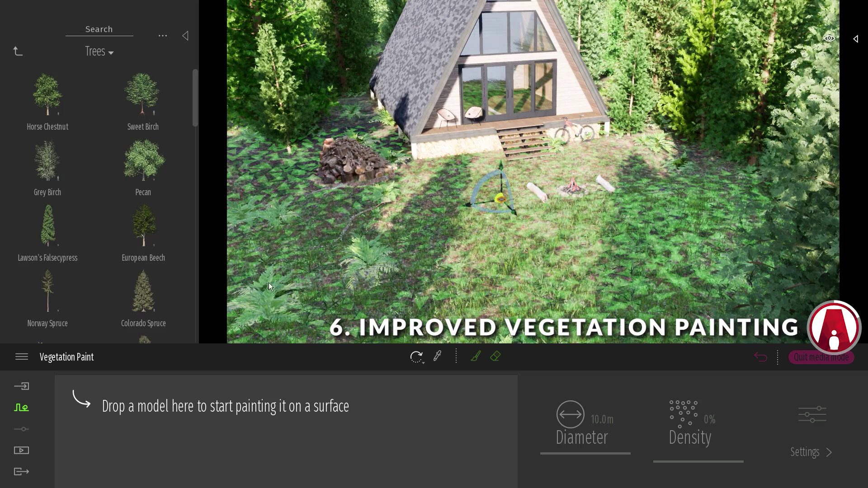
Add Rock 9 to the vegetation paint for the lawn in front of the cabin and vary its density
click(19, 52)
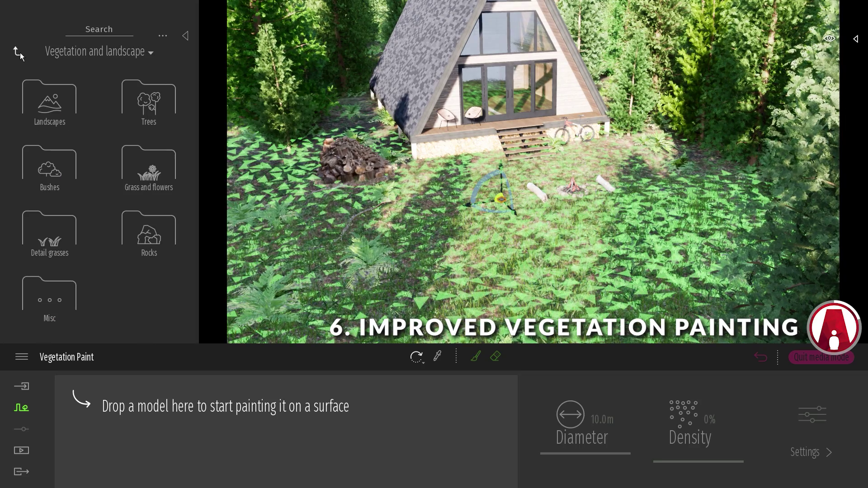
click(144, 226)
scroll(142, 224, down, 1)
scroll(140, 223, down, 2)
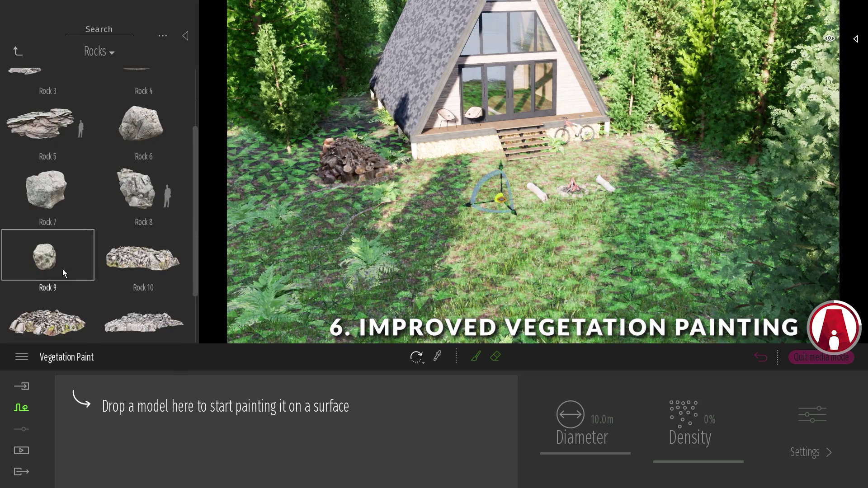
mouse_move(63, 269)
mouse_down()
mouse_move(111, 361)
mouse_move(178, 431)
mouse_up()
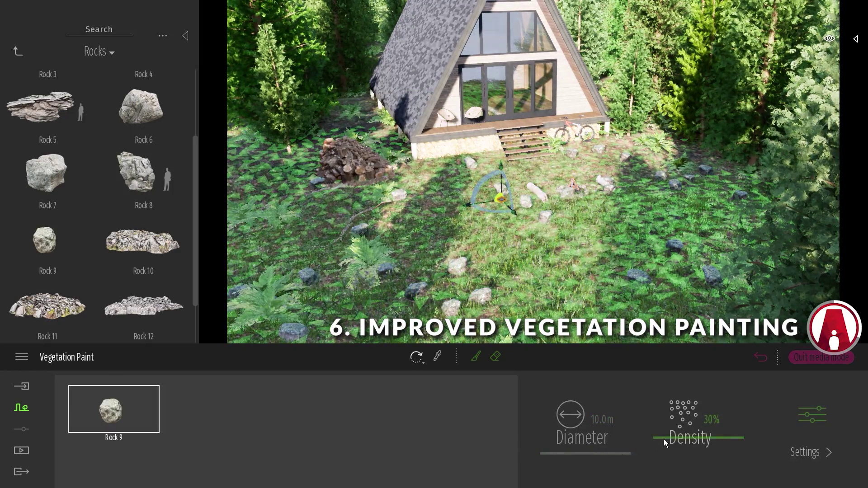
click(694, 437)
drag(698, 399, 697, 423)
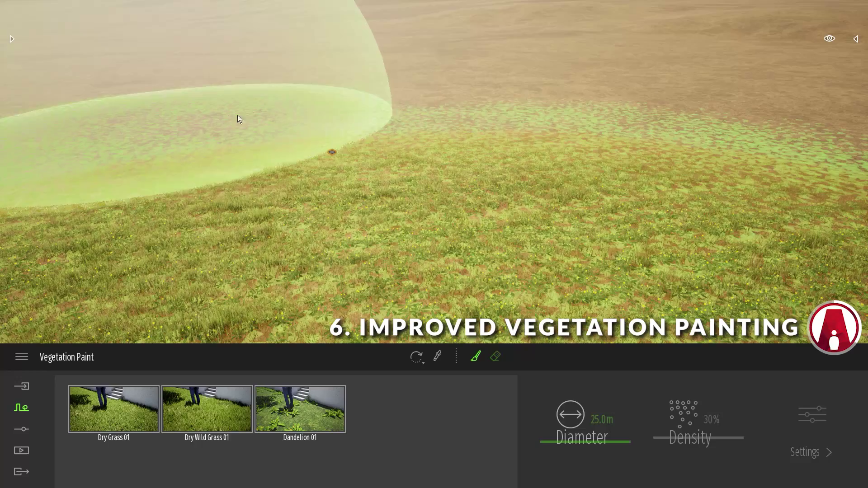
Paint Dry Grass 01, Dry Wild Grass 01 and Dandelion 01 across the open terrain with a 25.0 m brush diameter
mouse_move(238, 116)
mouse_down()
mouse_move(750, 119)
mouse_move(169, 95)
mouse_move(707, 129)
mouse_up()
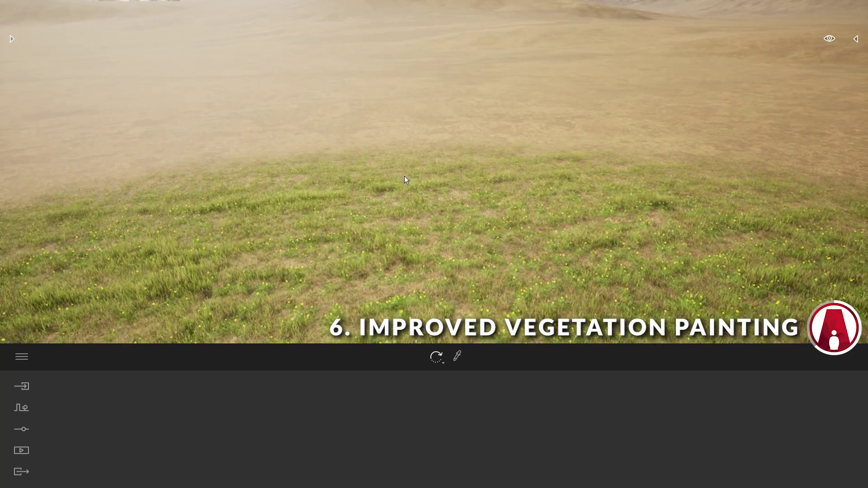
Set the Fading of grass preference to Near
click(21, 357)
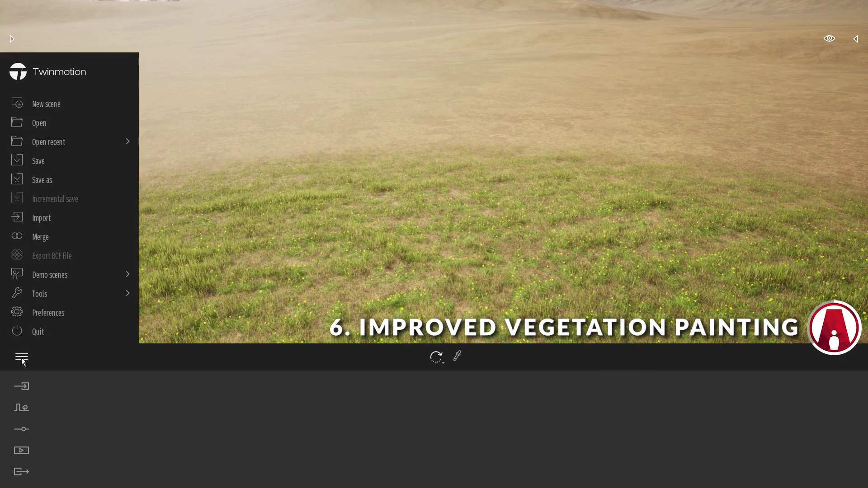
click(55, 313)
click(279, 225)
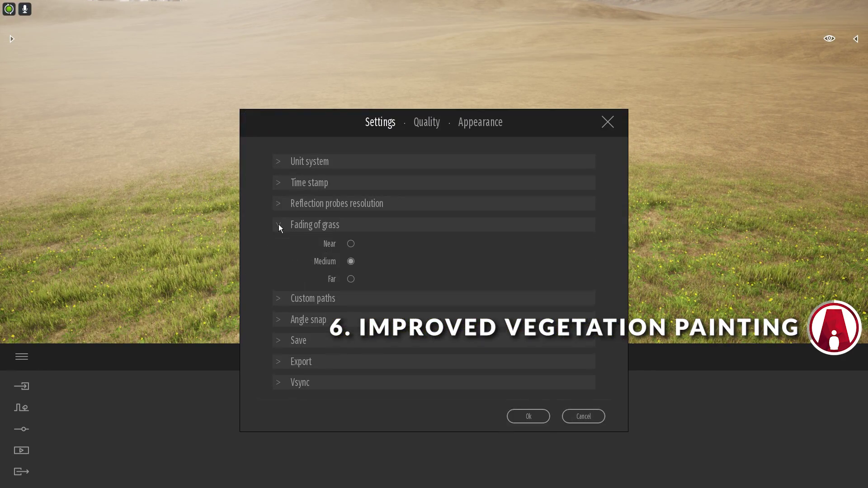
click(351, 244)
click(534, 416)
Set the Fading of grass preference to Far and reopen that preference
click(21, 357)
click(55, 314)
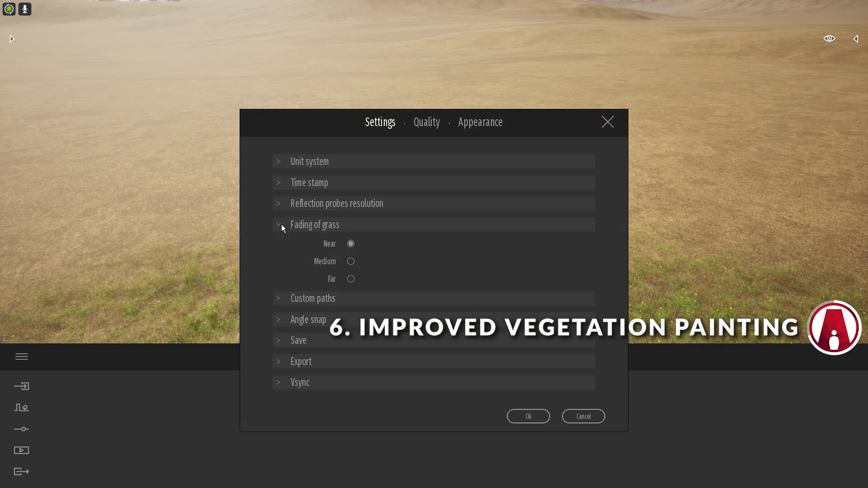
click(351, 279)
click(531, 416)
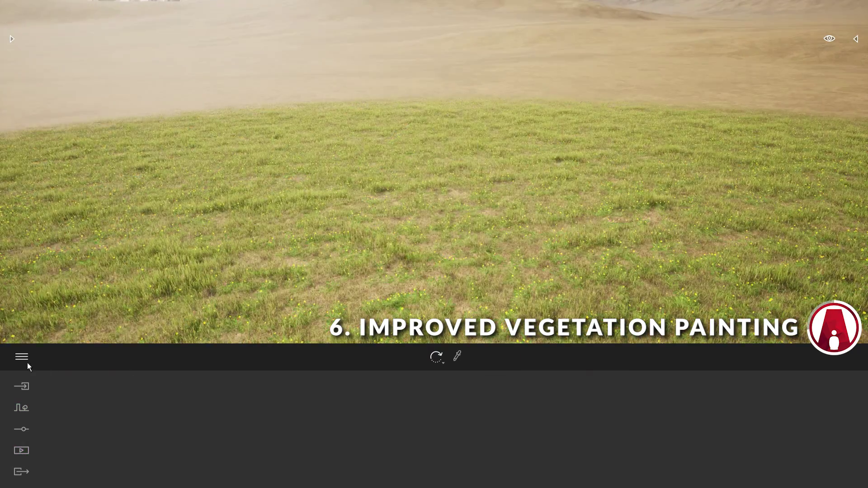
click(22, 357)
click(55, 314)
click(314, 225)
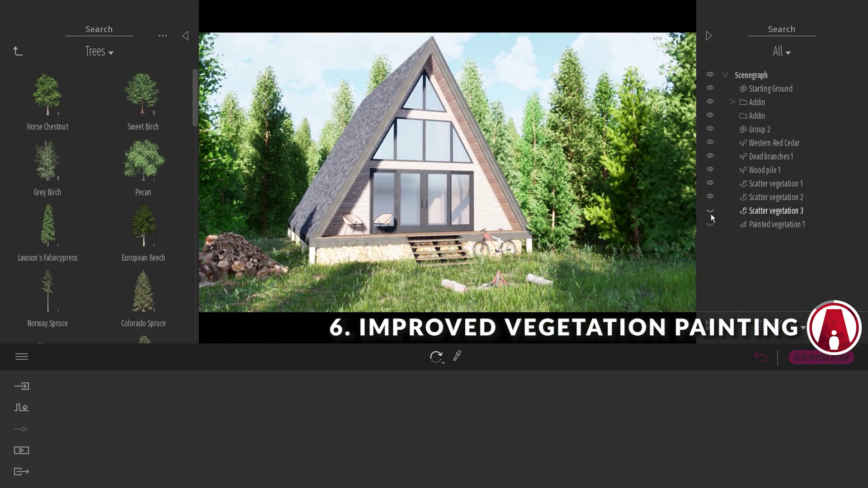
Toggle the visibility of Scatter vegetation 2, and show Scatter vegetation 3 and Painted vegetation 1 around the cabin
click(711, 197)
click(711, 196)
click(711, 212)
click(711, 223)
Rename Scatter vegetation 1 as Trees and Scatter vegetation 2 as Grass
click(783, 182)
right_click(782, 181)
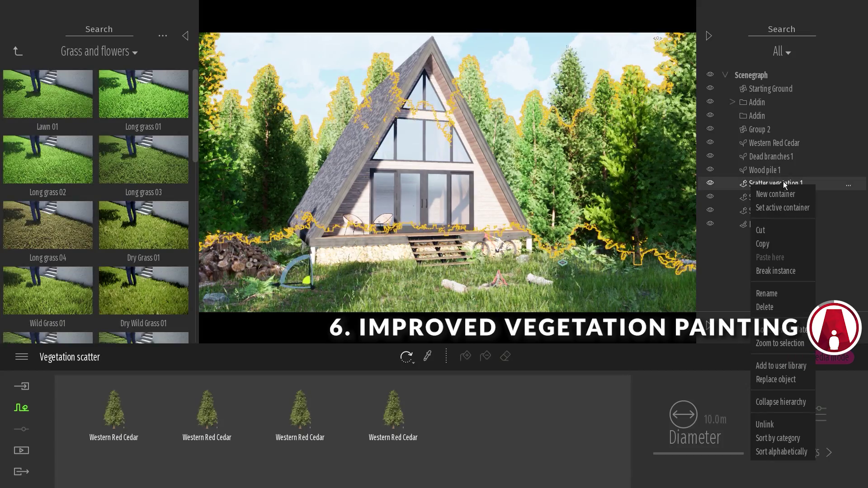
click(766, 293)
text(Trees)
key(Return)
right_click(796, 198)
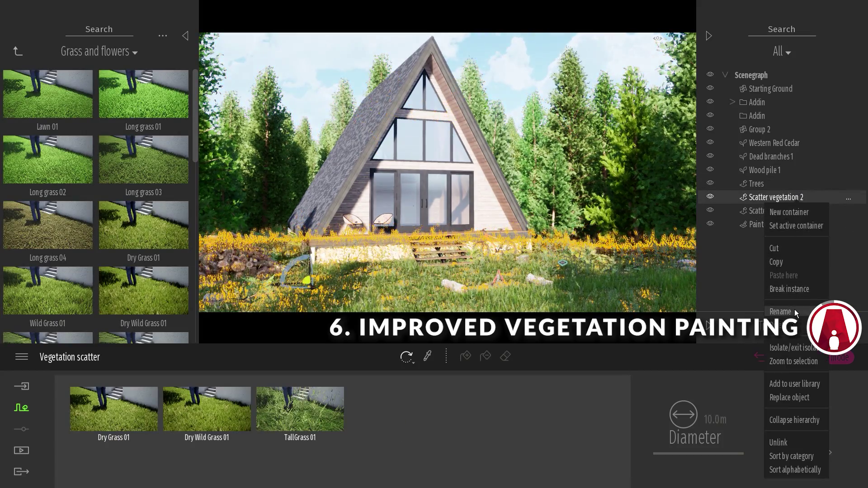
click(794, 309)
text(Grass)
key(Return)
Rename Scatter vegetation 3 as Ferns and edit the name of Painted vegetation 1
right_click(795, 210)
click(795, 320)
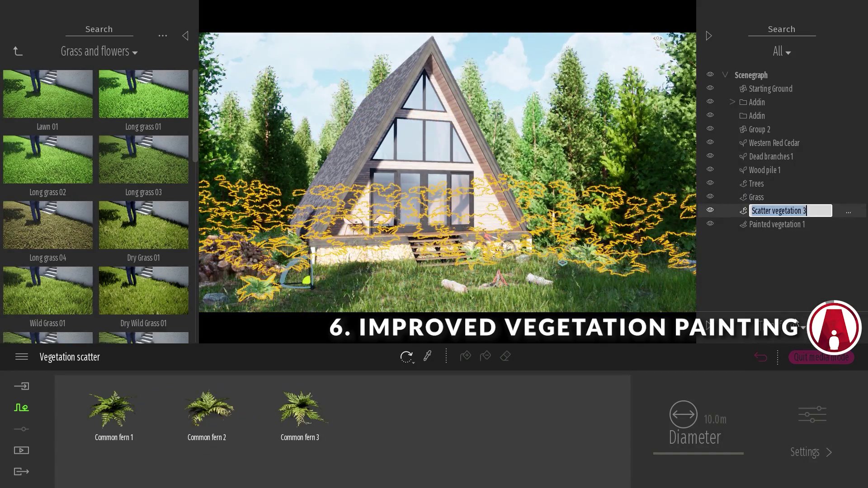
right_click(796, 224)
click(796, 299)
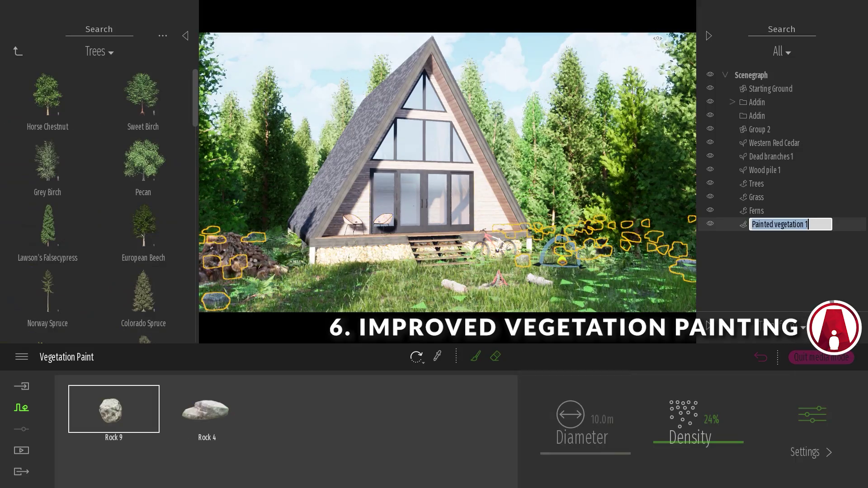
click(548, 53)
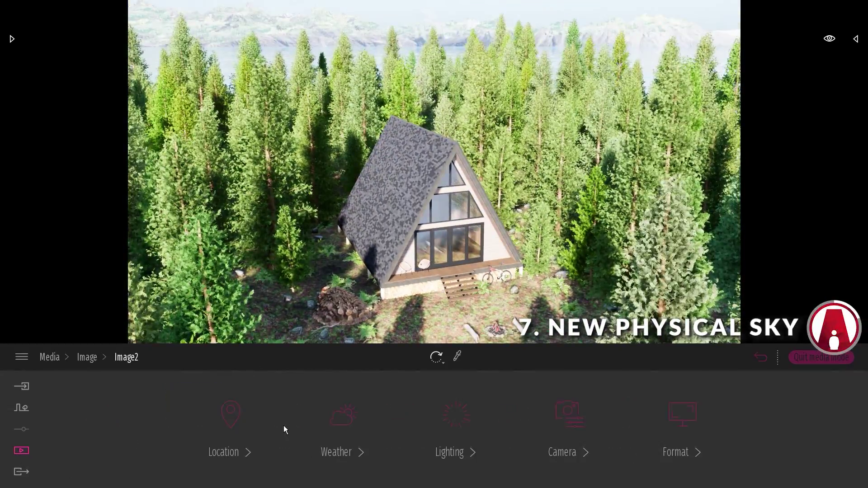
Set the north offset of the cabin's Image2 to 49° and its day time to 15:48
click(229, 425)
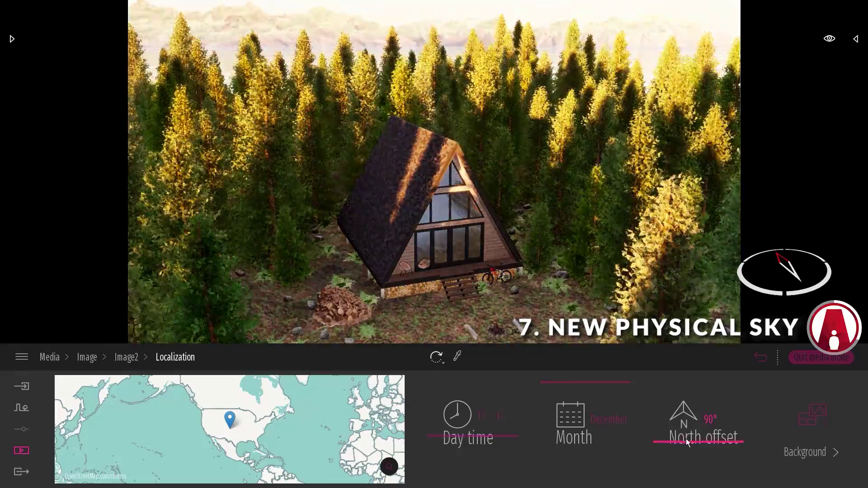
drag(687, 442, 686, 410)
right_drag(555, 273, 555, 217)
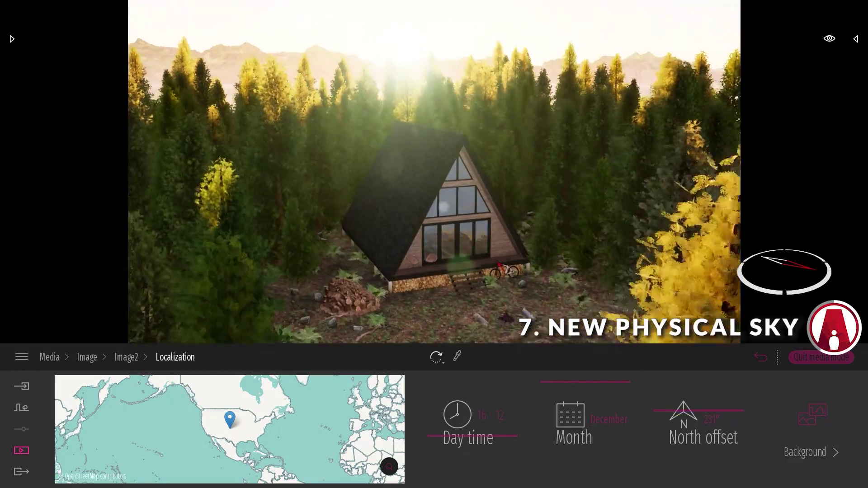
drag(687, 410, 688, 450)
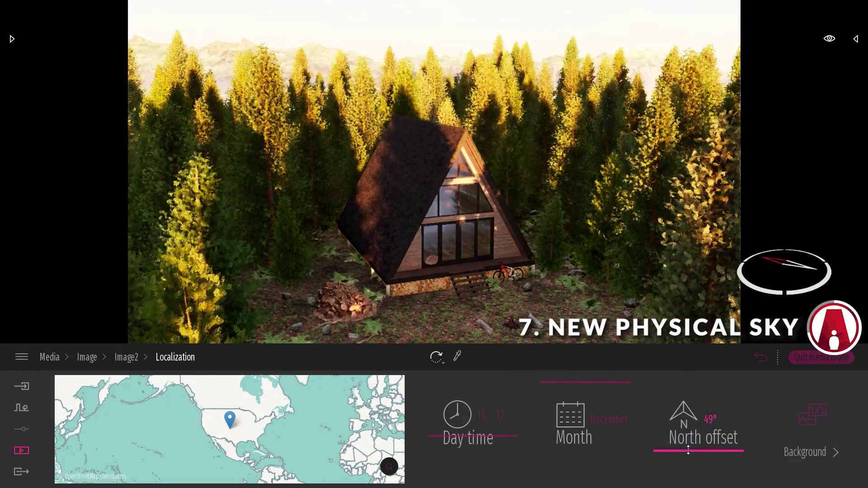
mouse_move(508, 435)
mouse_down()
mouse_move(523, 434)
mouse_move(513, 435)
mouse_up()
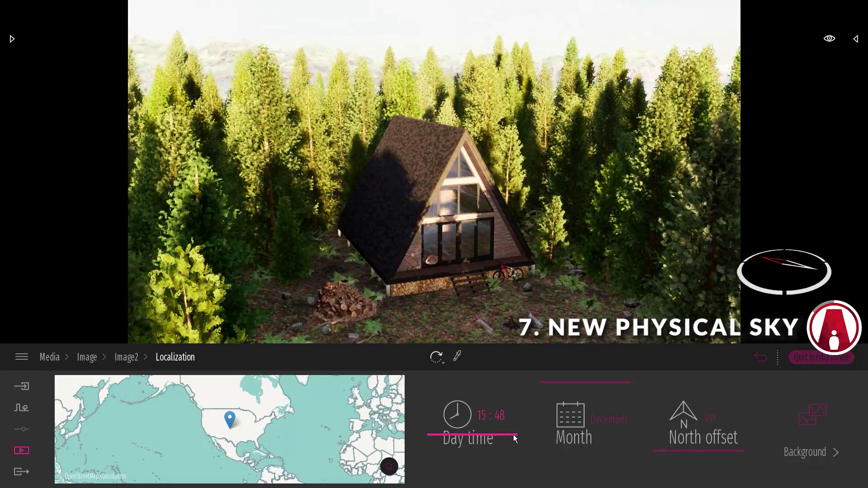
click(21, 451)
click(276, 412)
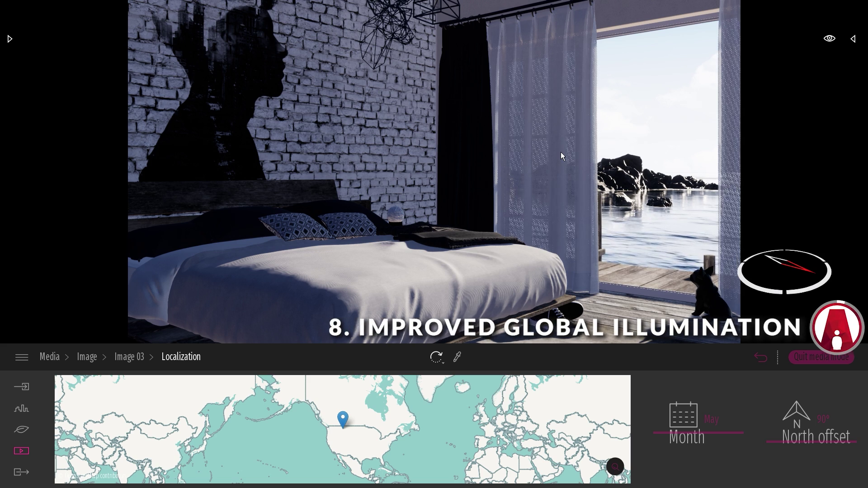
Adjust the day time of the bedroom's Image 03 to about 19:04
mouse_move(391, 1)
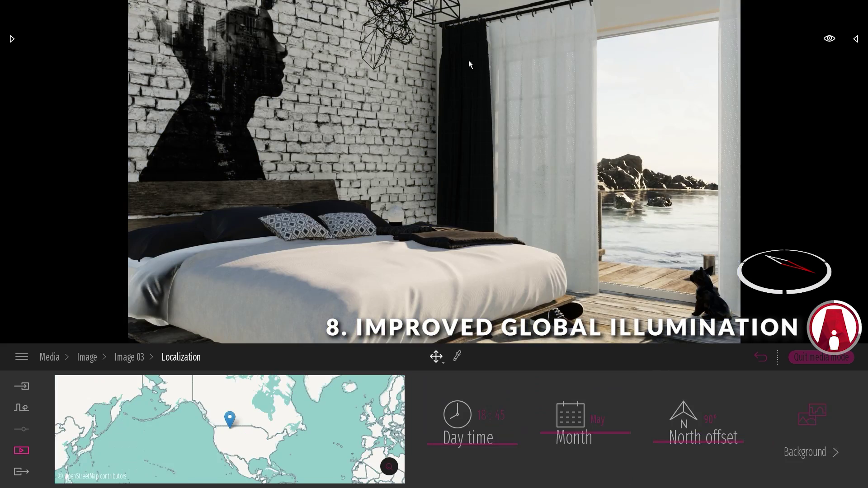
mouse_move(416, 9)
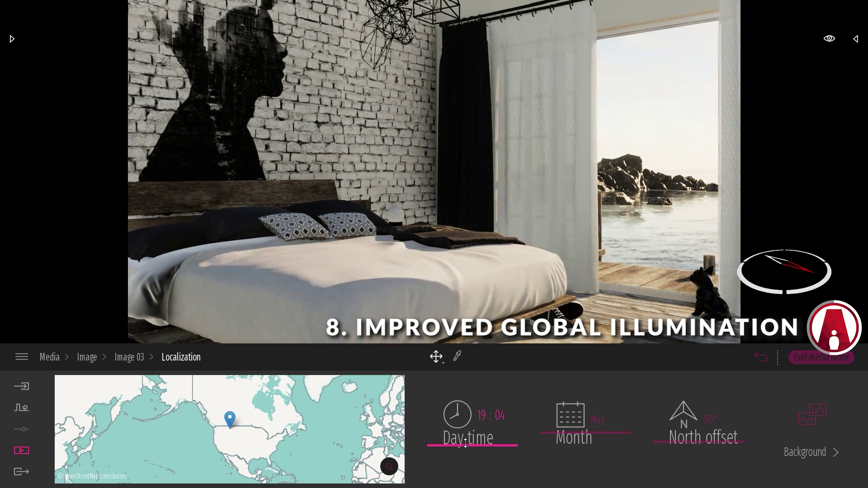
drag(466, 443, 486, 444)
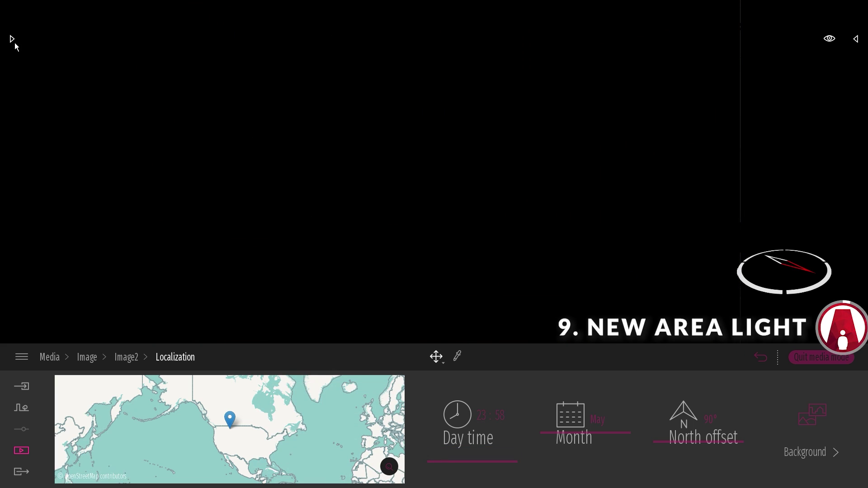
Place an Area light in the dark bedroom and raise it above the bed to the ceiling
click(12, 39)
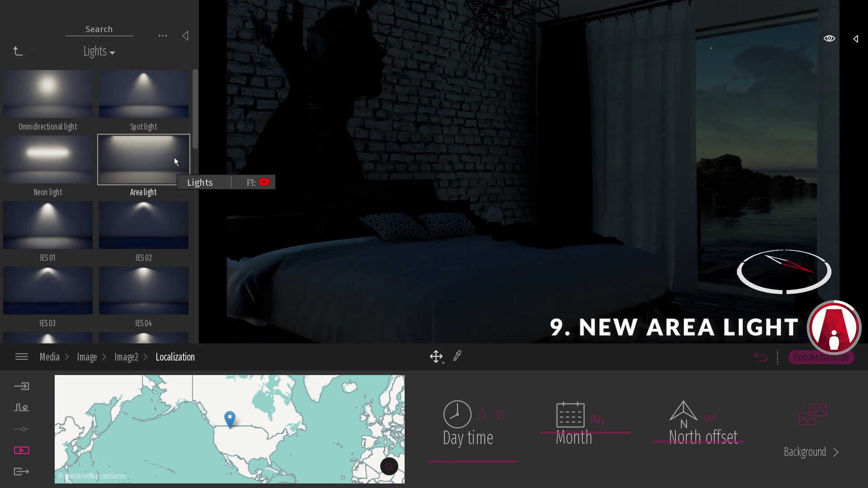
drag(175, 158, 510, 239)
drag(486, 204, 486, 39)
right_drag(486, 39, 492, 204)
drag(461, 240, 484, 3)
right_drag(483, 2, 483, 73)
drag(454, 75, 454, 71)
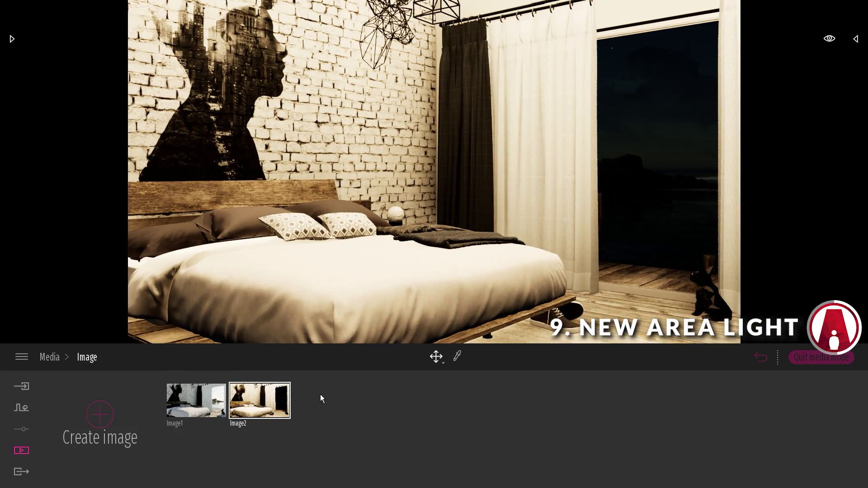
Adjust the bedroom Area light to intensity 100, color 6000K and a larger attenuation
click(856, 38)
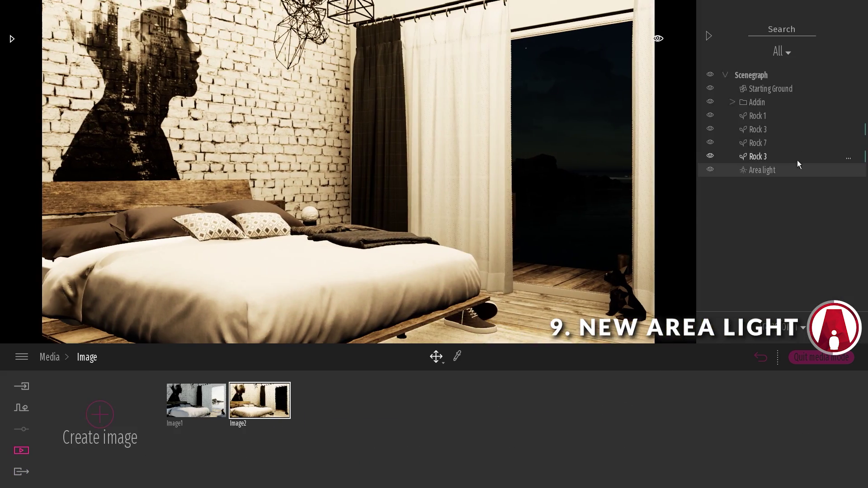
click(768, 171)
click(241, 421)
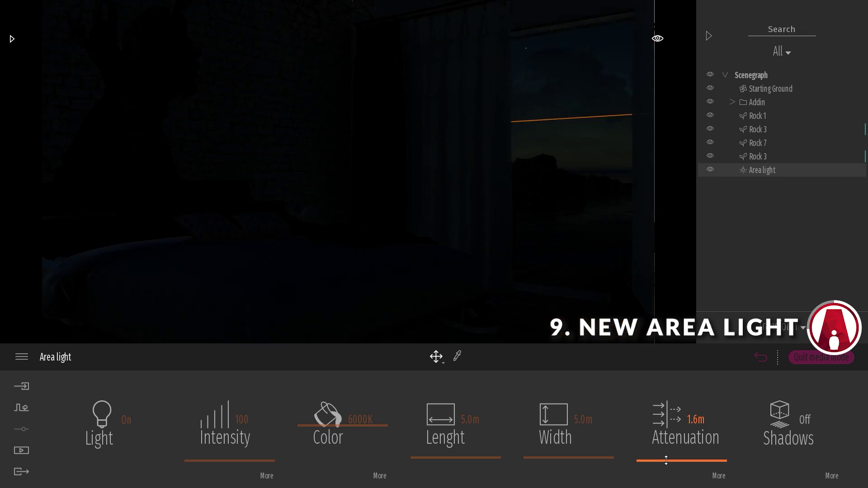
drag(665, 461, 674, 453)
Hide the Area light and show it again to compare the bedroom lighting
click(778, 226)
click(712, 168)
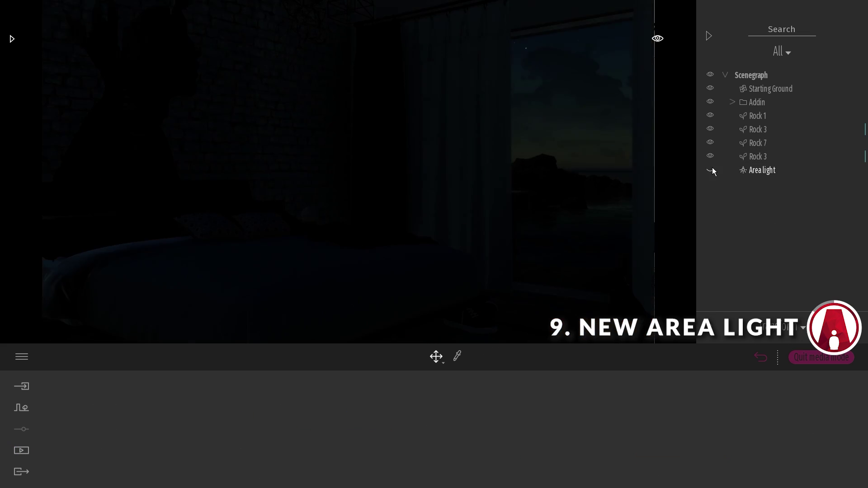
click(712, 168)
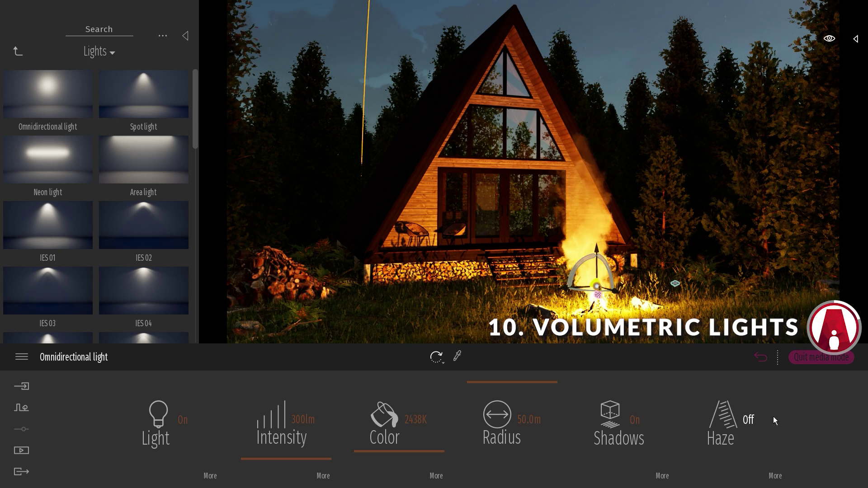
Enable Haze on the omnidirectional light at the cabin's campfire and set the haze intensity to 2.3%
click(738, 415)
click(776, 476)
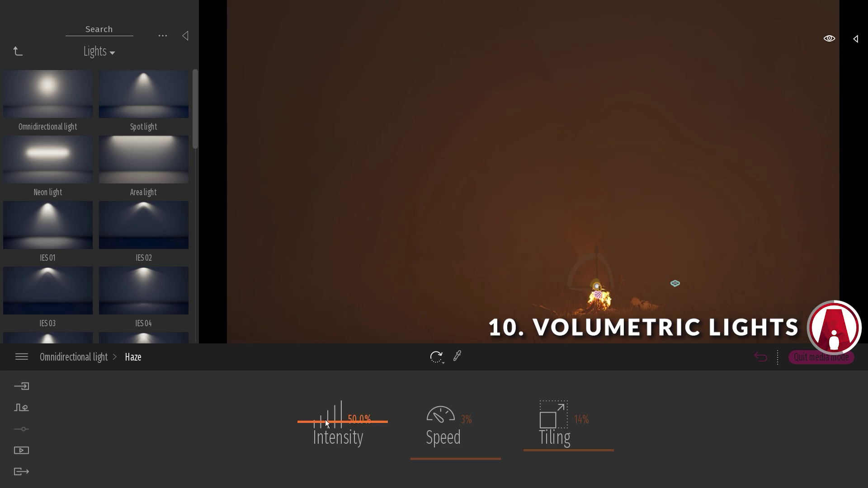
drag(333, 437, 350, 460)
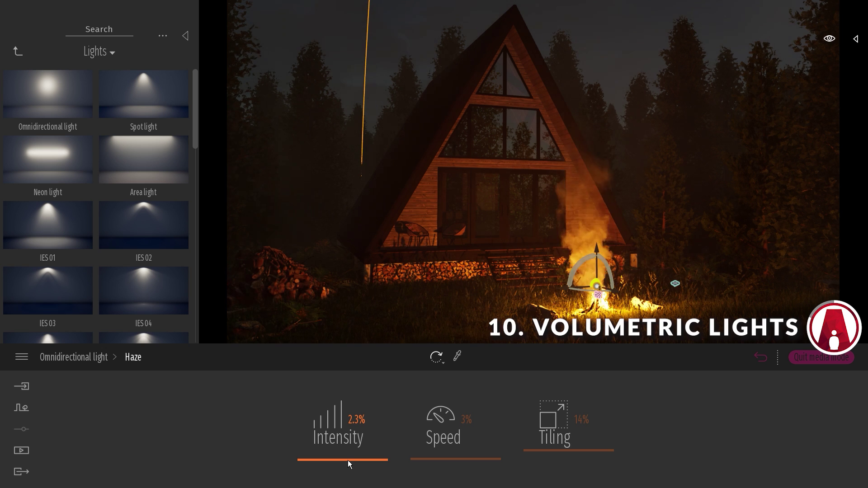
click(812, 288)
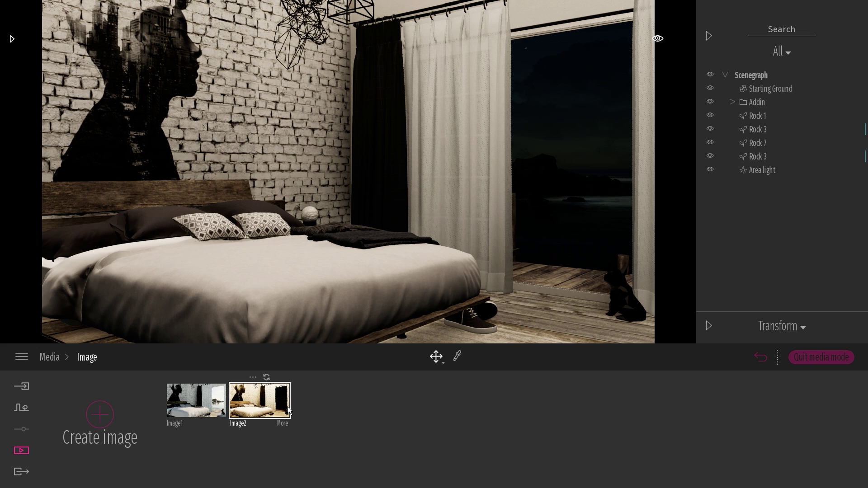
Set the glow of the bedside lamp's Moon material to 100% and hide the Area light
click(315, 210)
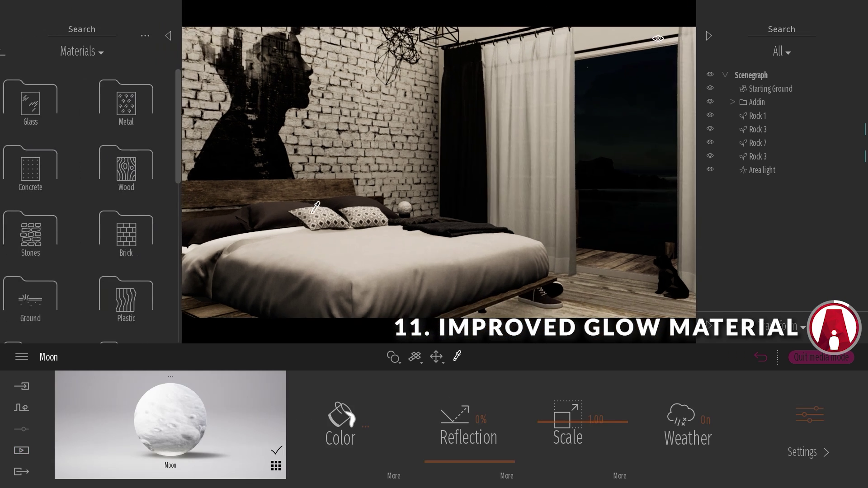
click(805, 445)
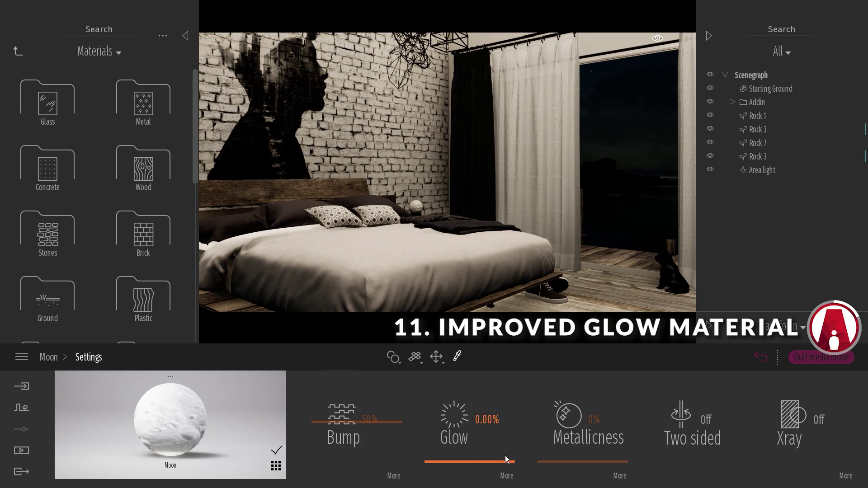
drag(506, 459, 477, 437)
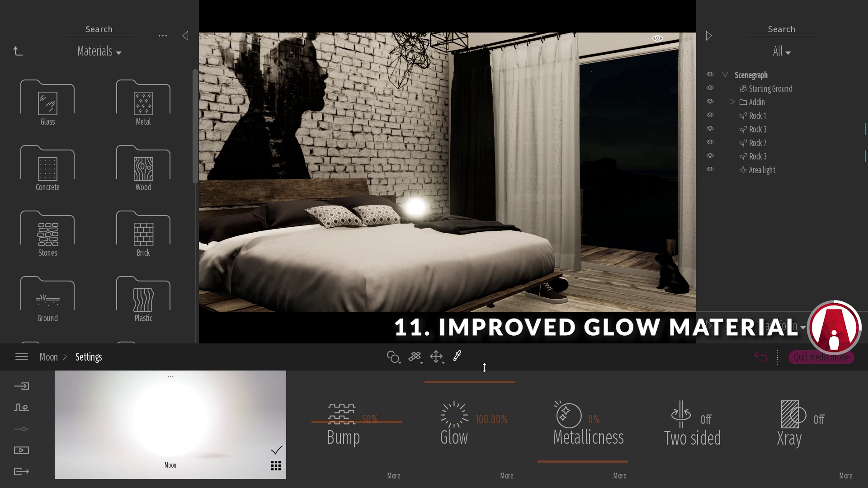
click(711, 169)
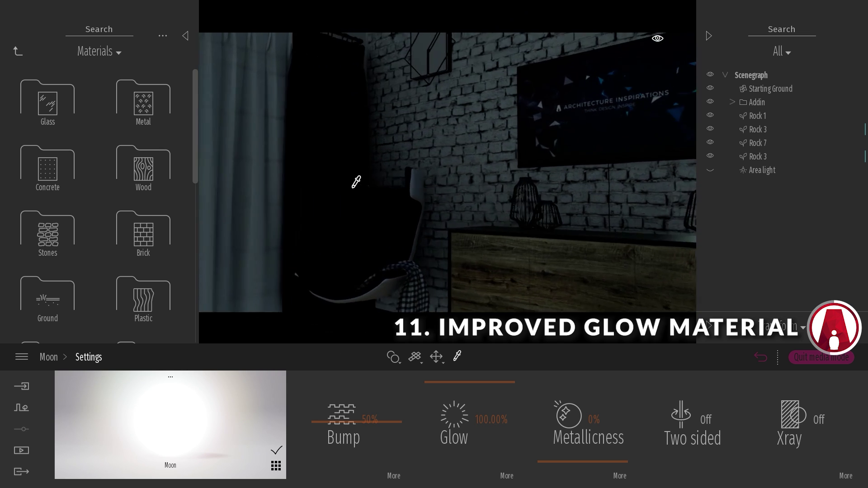
Set the glow of the television screen's AI material to 0.05%
click(508, 121)
click(824, 450)
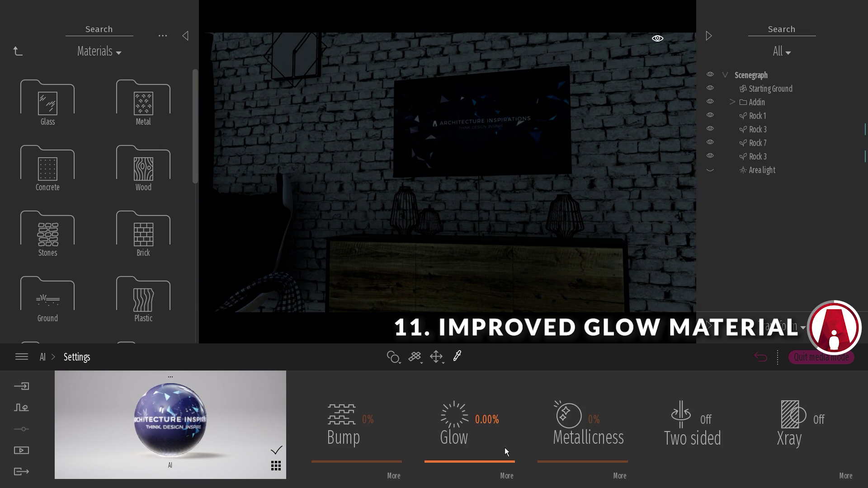
drag(486, 461, 483, 460)
text(0.)
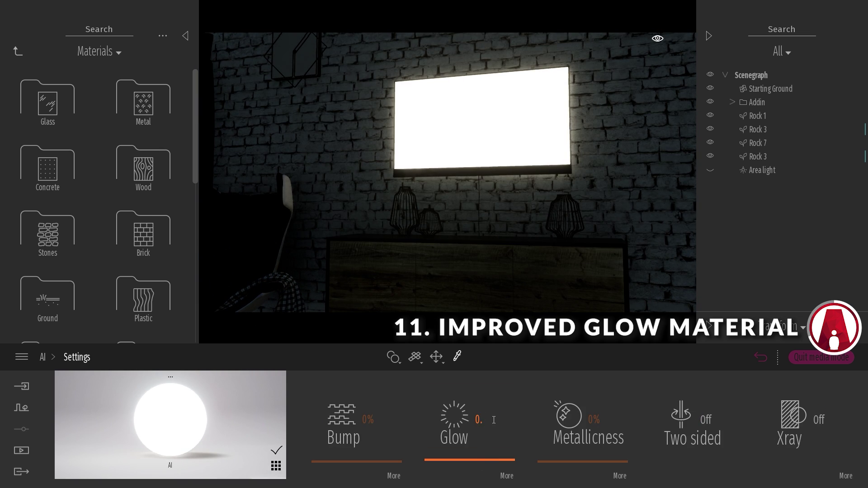
text(05)
key(Return)
click(44, 358)
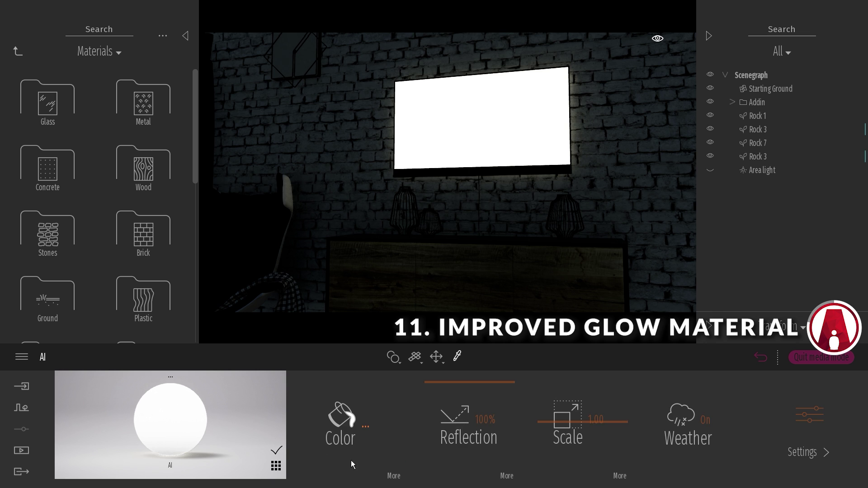
Copy the color texture of the AI material and paste it as the material's glow texture
click(344, 432)
click(381, 418)
click(332, 314)
click(44, 357)
click(814, 451)
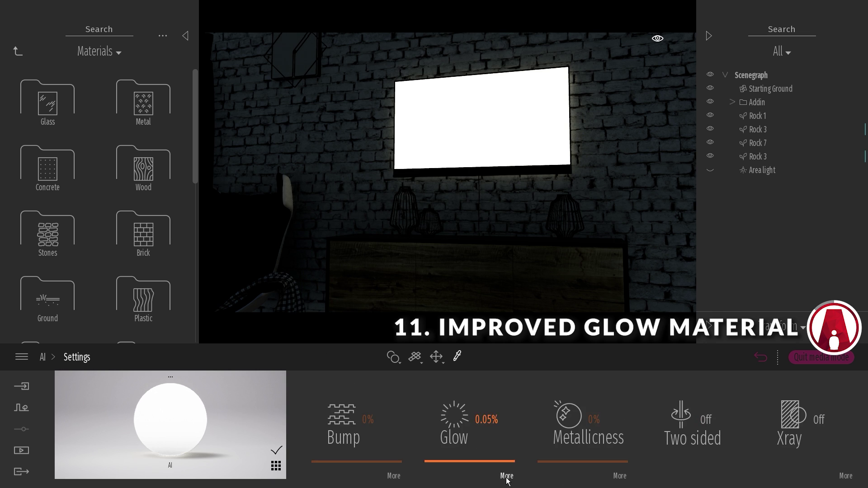
click(507, 476)
click(531, 419)
click(523, 331)
right_drag(548, 290, 550, 280)
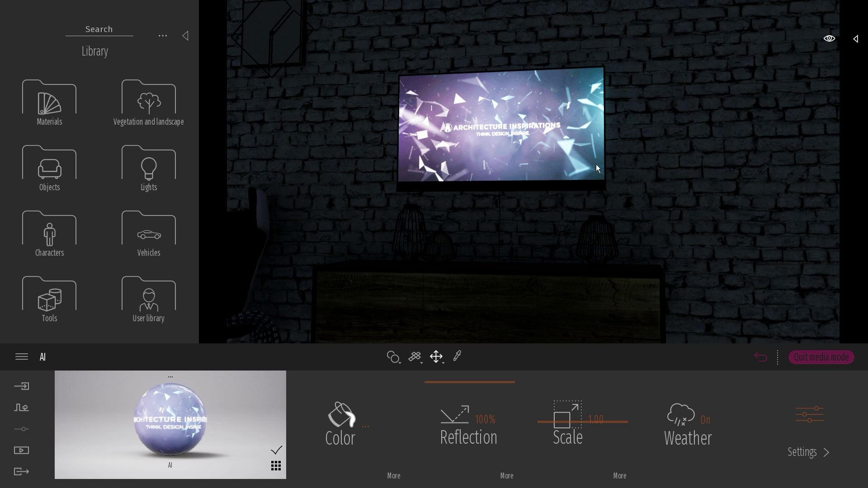
Apply the Video sample material to the television screen and set its glow to 0.02%
click(46, 105)
scroll(181, 208, down, 8)
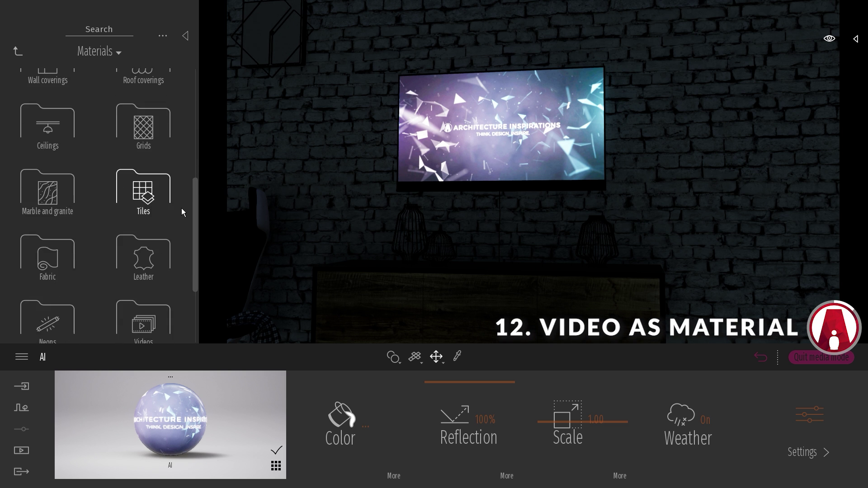
click(165, 183)
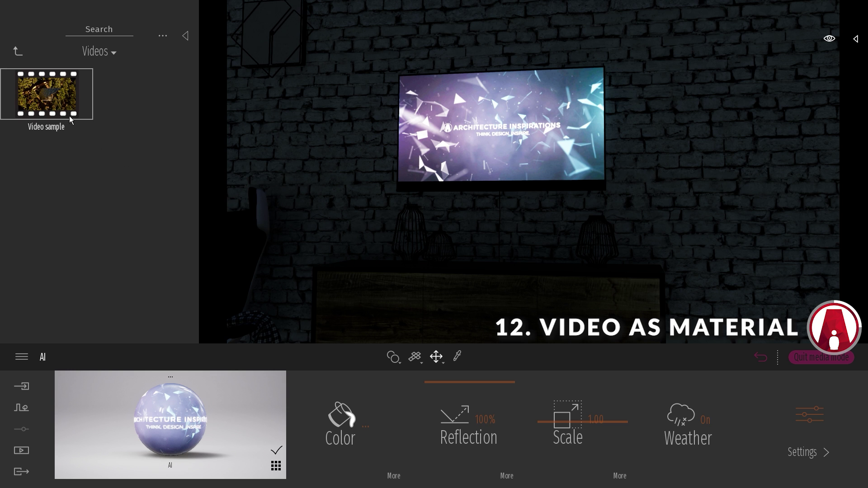
drag(69, 116, 490, 138)
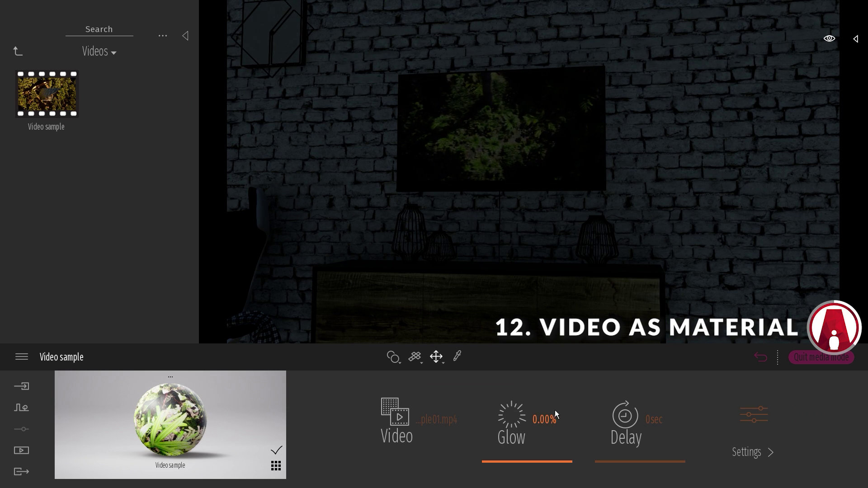
click(545, 419)
text(0.02)
key(Return)
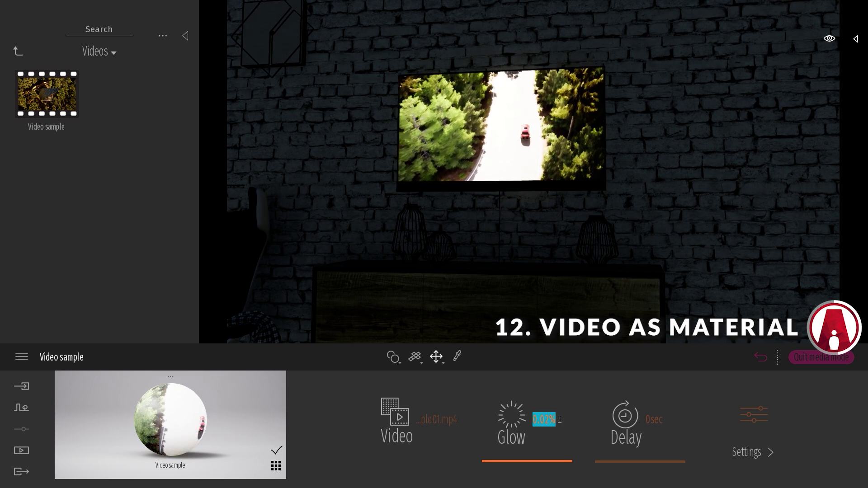
Open a different video file as the source of the television's Video sample material
click(397, 418)
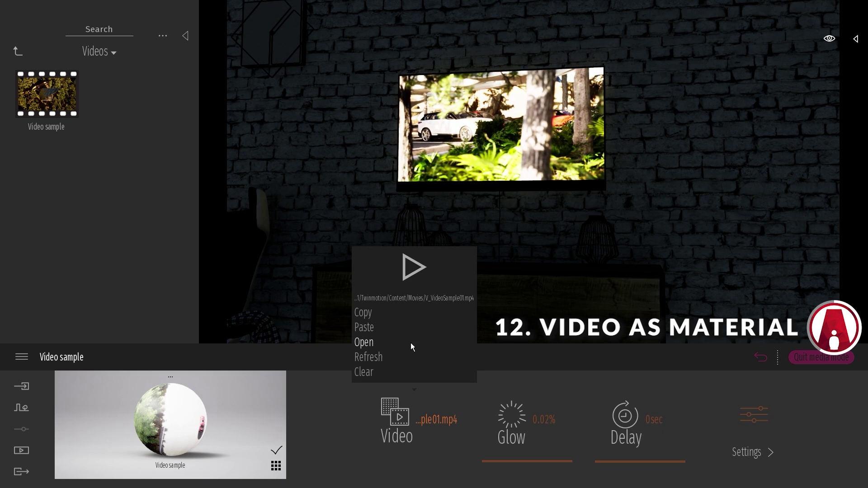
click(409, 338)
double_click(156, 84)
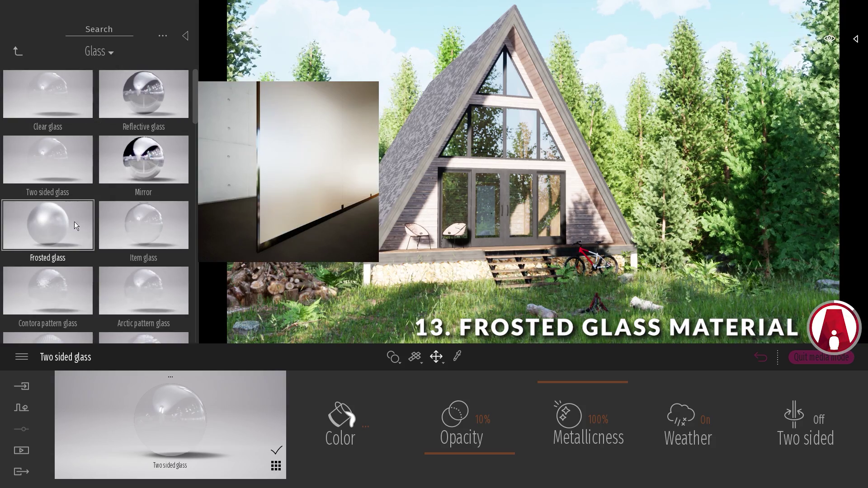
Apply the Frosted glass material to the cabin's front glazing and adjust its roughness
drag(48, 226, 491, 202)
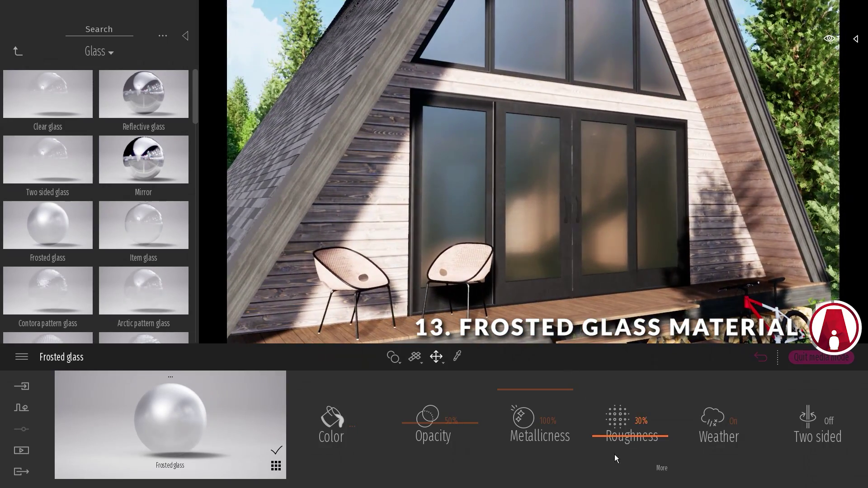
drag(623, 429, 647, 432)
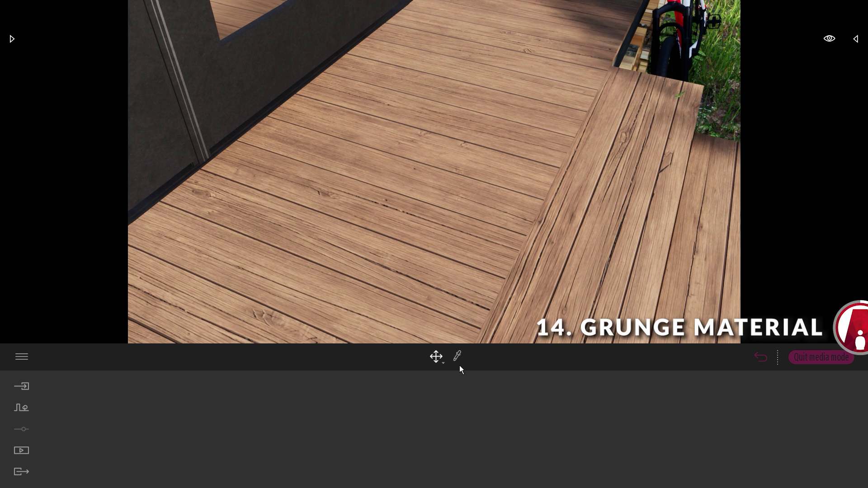
Pick the Rough planks material from the wooden deck and open its additional color settings
click(453, 200)
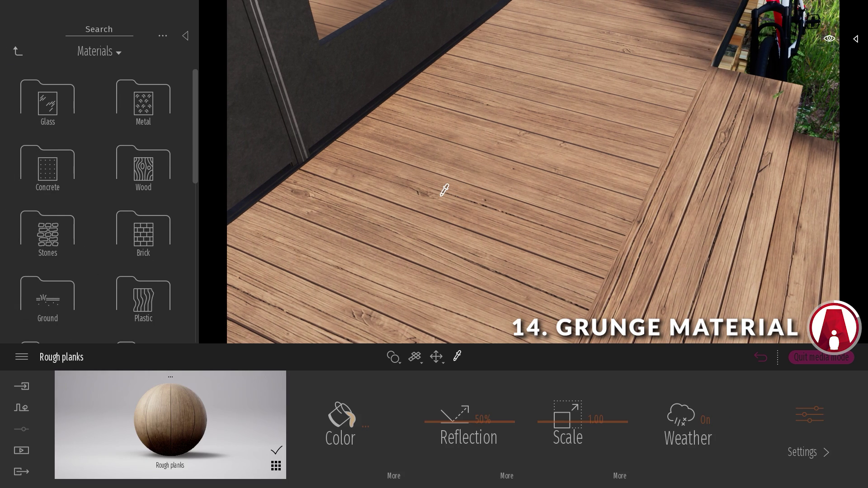
click(394, 477)
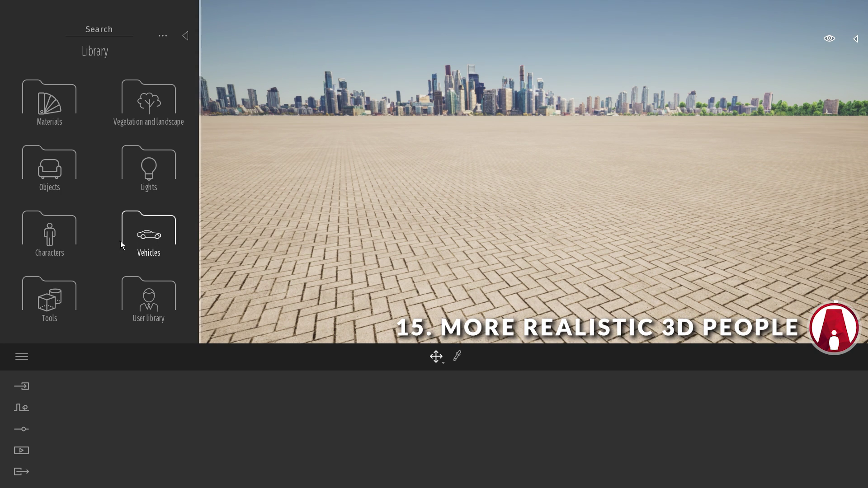
Browse the animated humans in the character library and place Chris on the paved ground
click(69, 239)
click(56, 113)
mouse_move(54, 110)
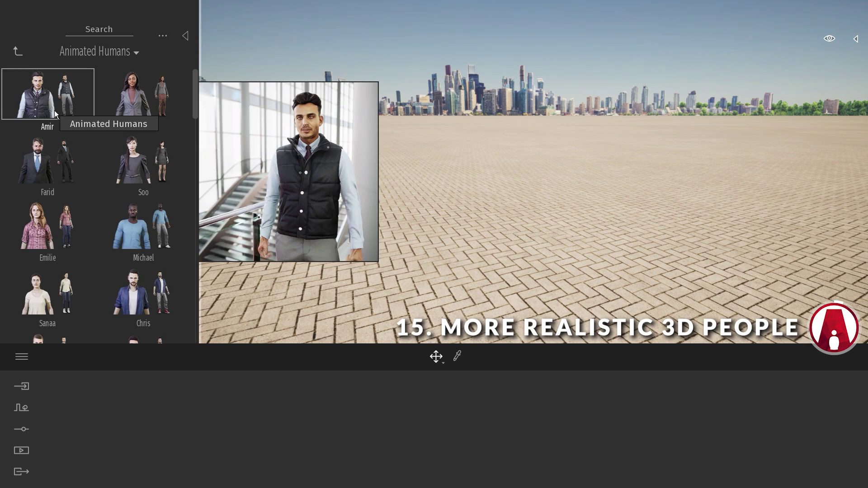
mouse_move(132, 215)
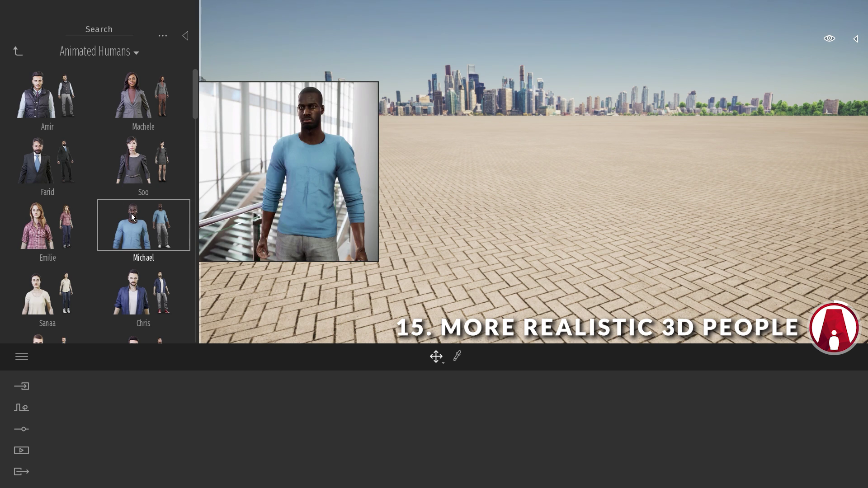
scroll(75, 283, down, 10)
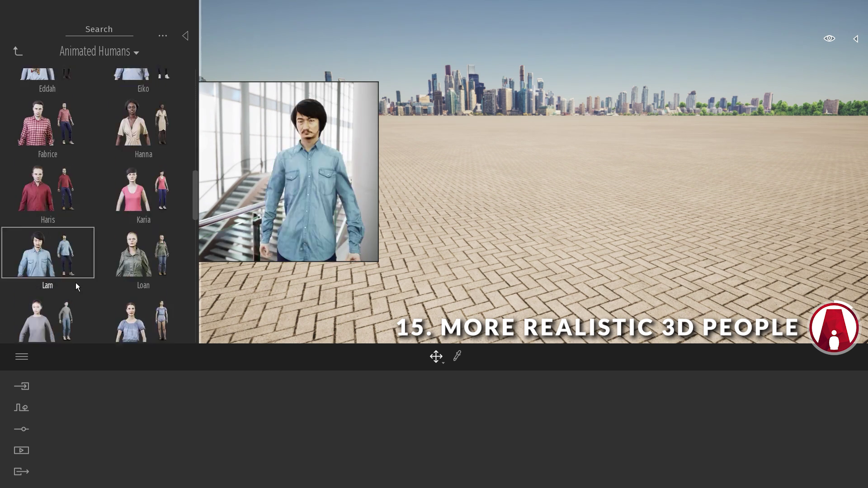
scroll(76, 283, down, 15)
scroll(75, 283, up, 14)
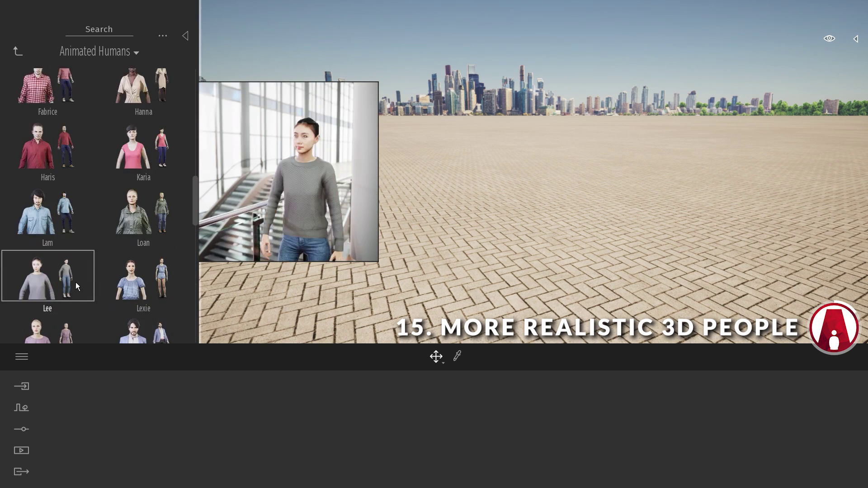
scroll(75, 283, up, 11)
drag(149, 289, 493, 260)
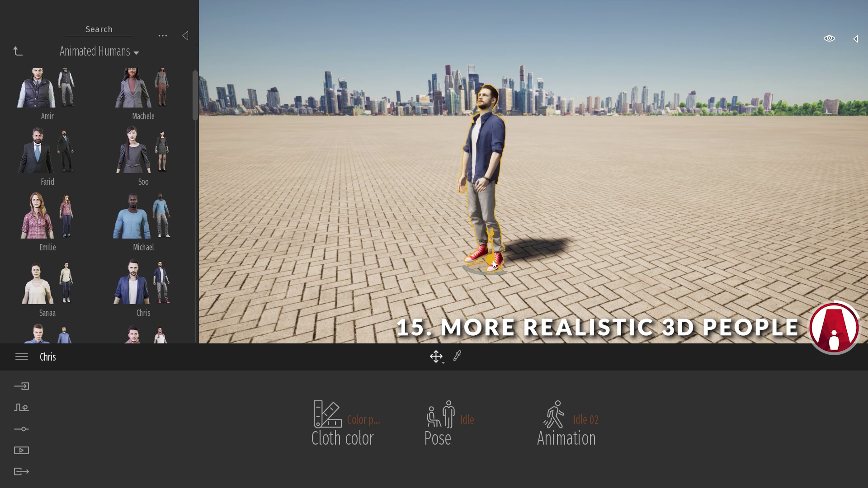
click(518, 274)
Set the cloth color of Chris to Color preset 4 and open the pose options
click(362, 419)
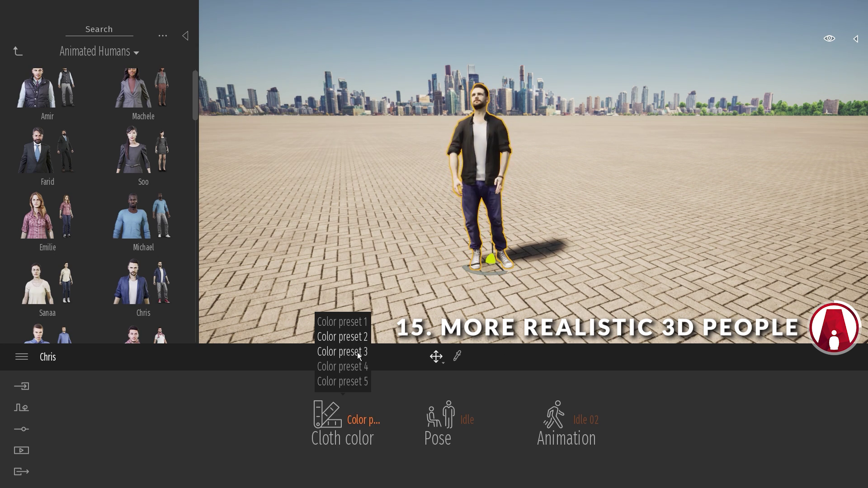
click(359, 367)
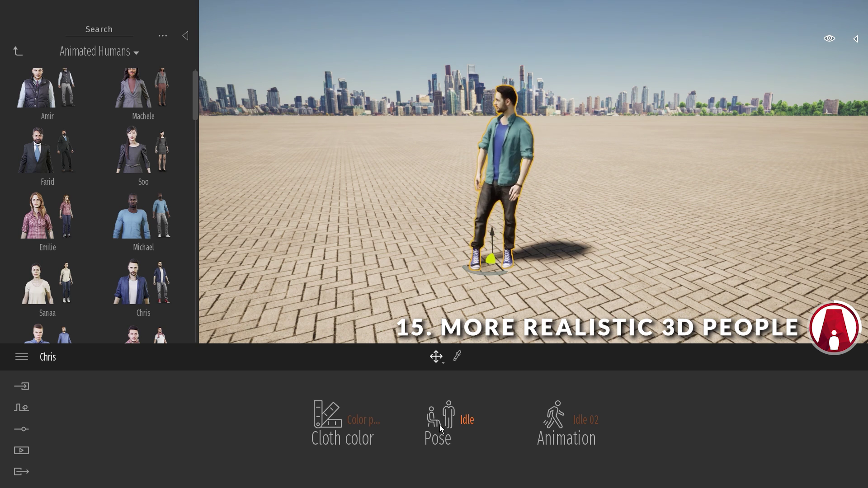
click(456, 420)
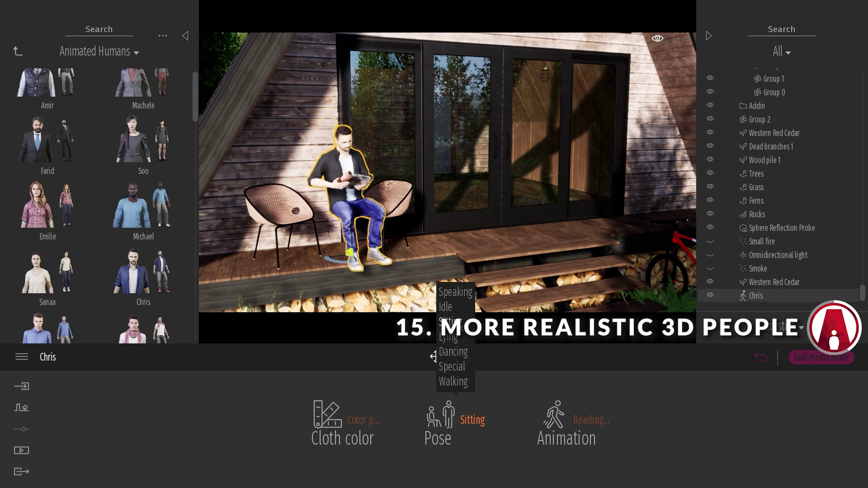
Set the animation of the seated man on the cabin porch to Reading a book
click(563, 415)
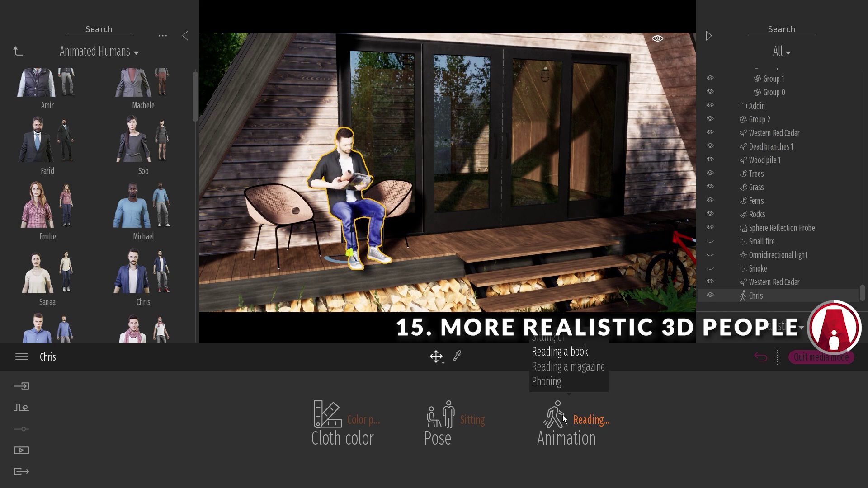
click(561, 382)
click(571, 352)
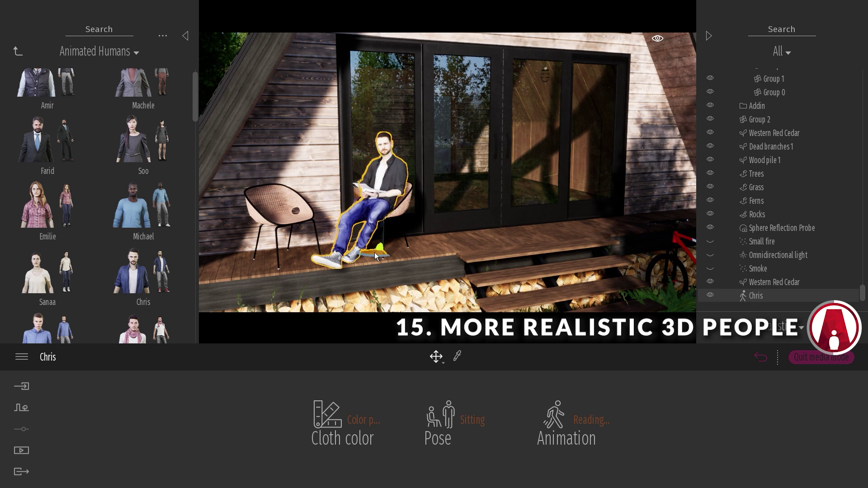
Place the posed human Sabine in the empty chair beside the reading man on the porch
click(18, 51)
click(59, 174)
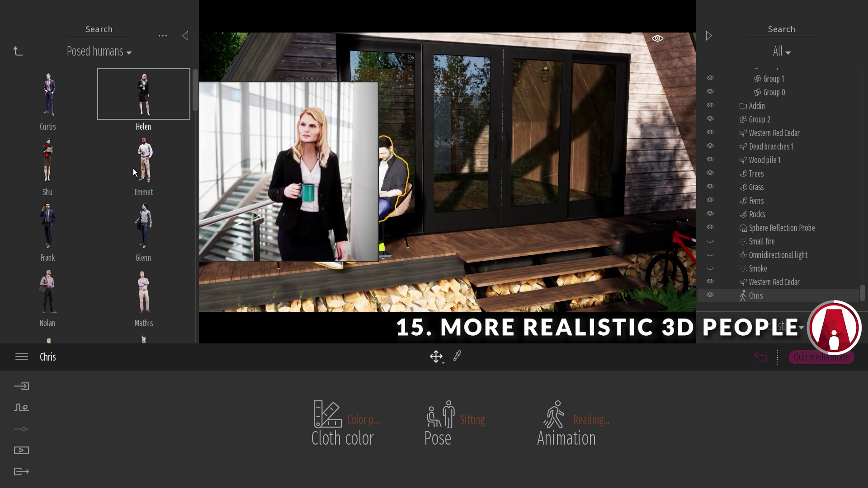
scroll(87, 229, down, 1)
scroll(87, 229, down, 10)
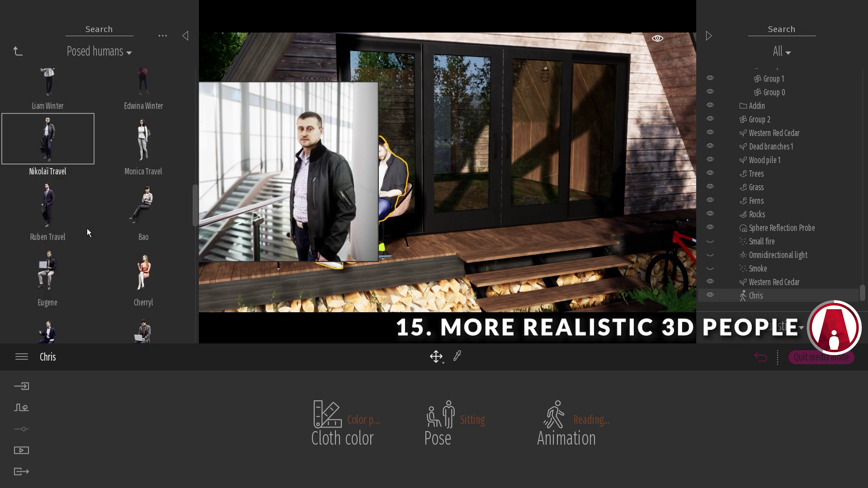
drag(143, 265, 192, 250)
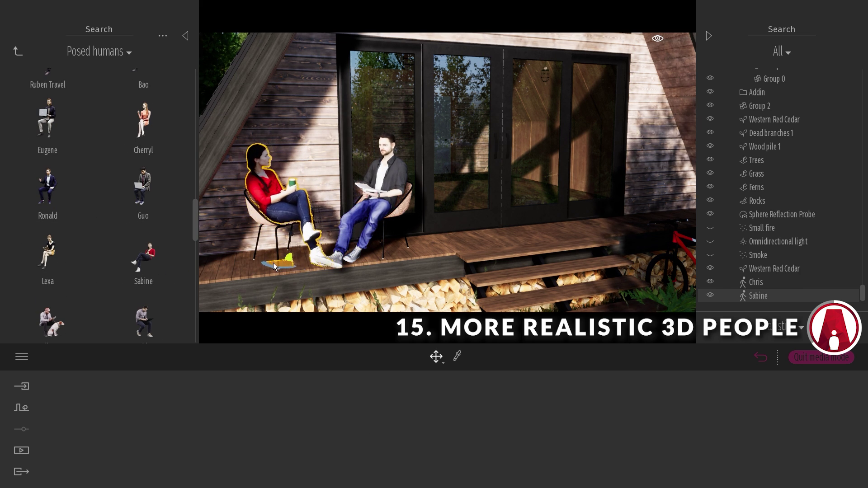
drag(273, 263, 278, 267)
right_drag(278, 268, 212, 268)
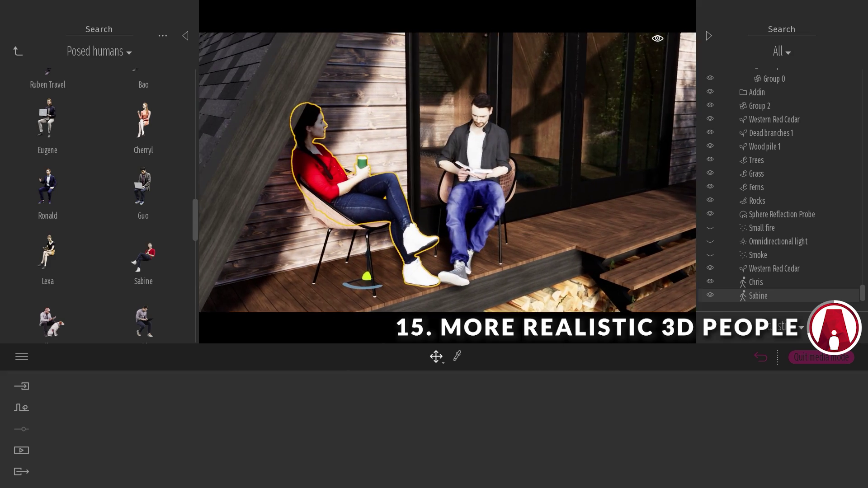
shift+middle_drag(447, 181, 403, 172)
key(Escape)
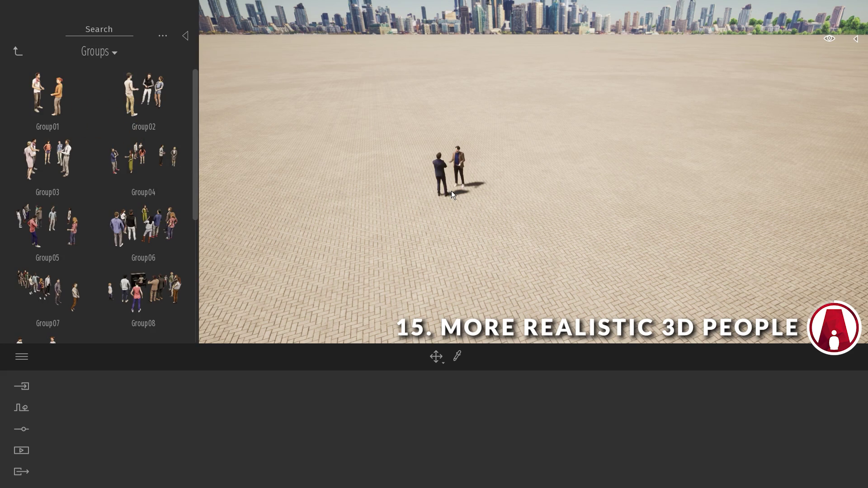
Place the two-, three- and five-person groups plus Group07 and Group08 apart from each other on the paved ground
click(453, 194)
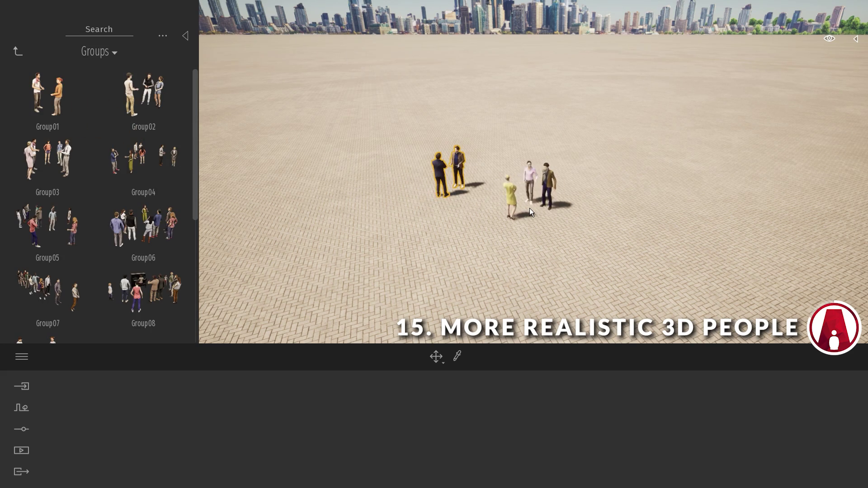
click(451, 243)
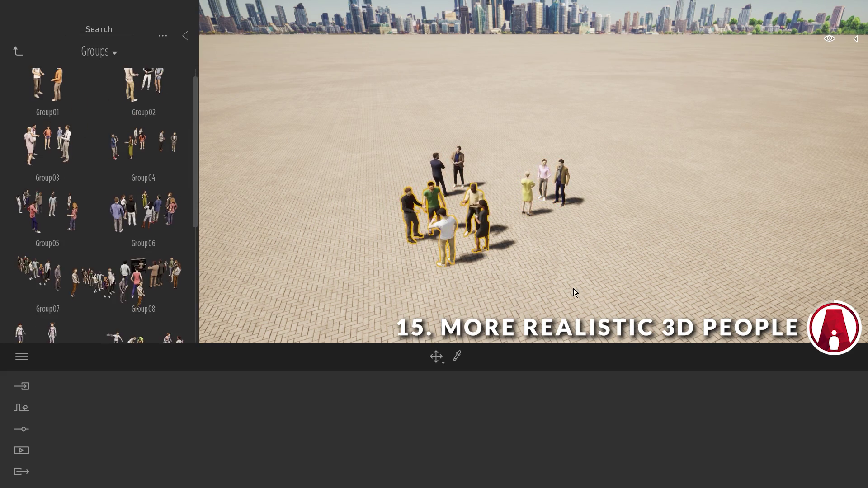
click(681, 207)
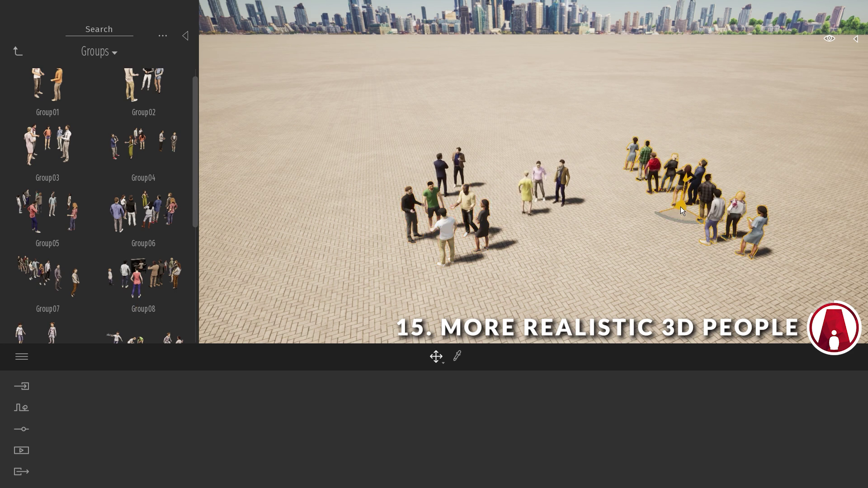
click(310, 201)
Add Group09, Group12 and Group16 to free areas of the paved ground
scroll(136, 253, down, 2)
click(47, 254)
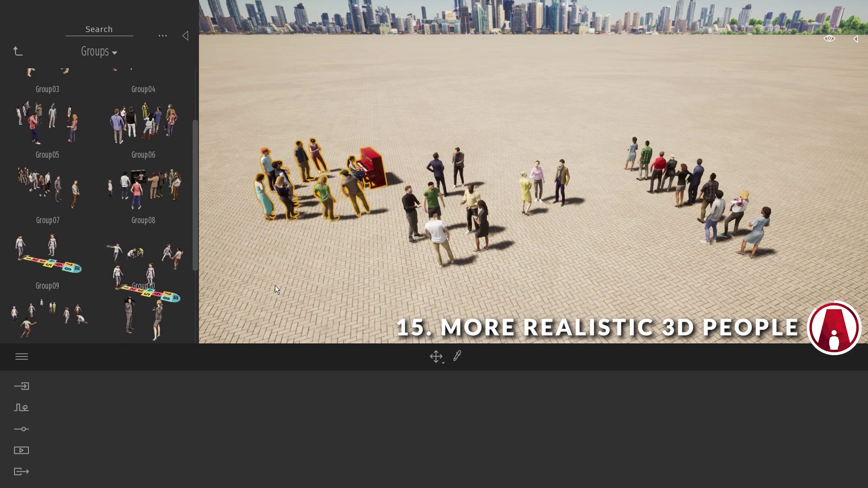
click(341, 272)
click(143, 318)
click(602, 253)
scroll(136, 271, down, 2)
click(143, 303)
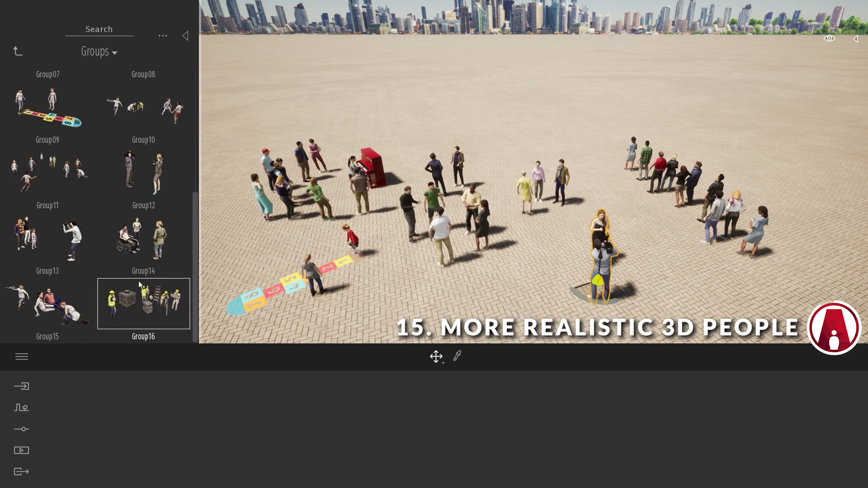
click(668, 125)
click(47, 305)
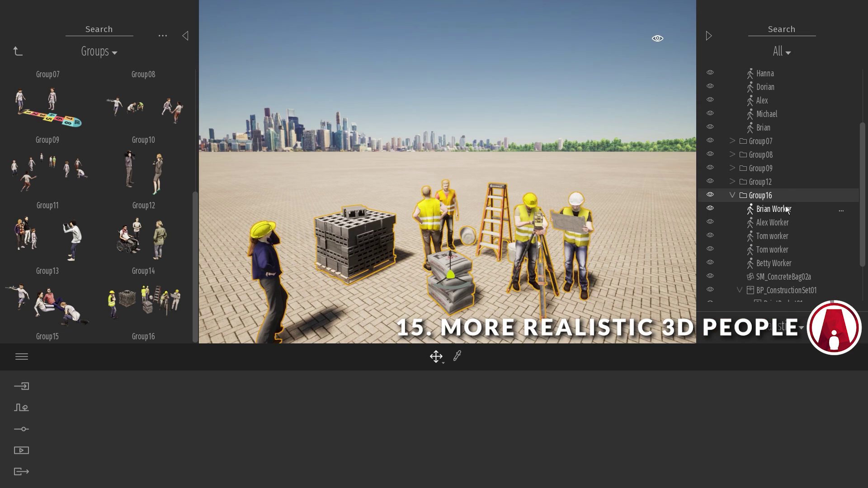
Select the five workers of Group16 together and set their pose to Dancing
shift+click(789, 265)
click(449, 418)
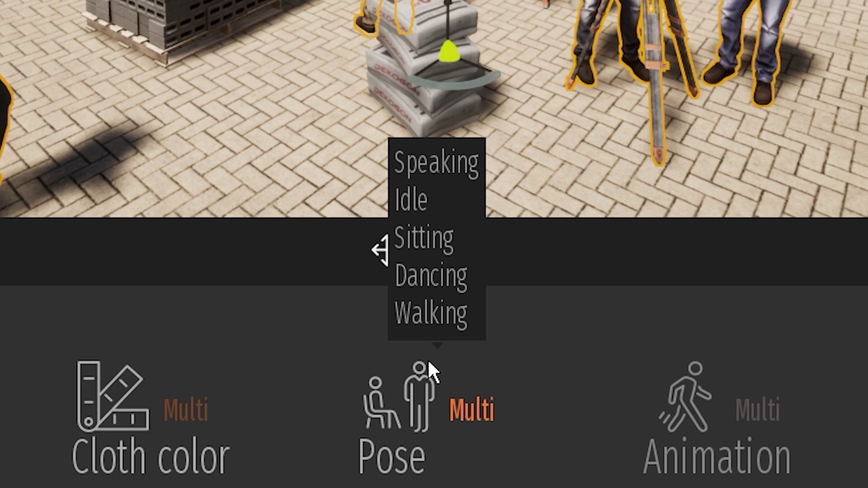
click(456, 364)
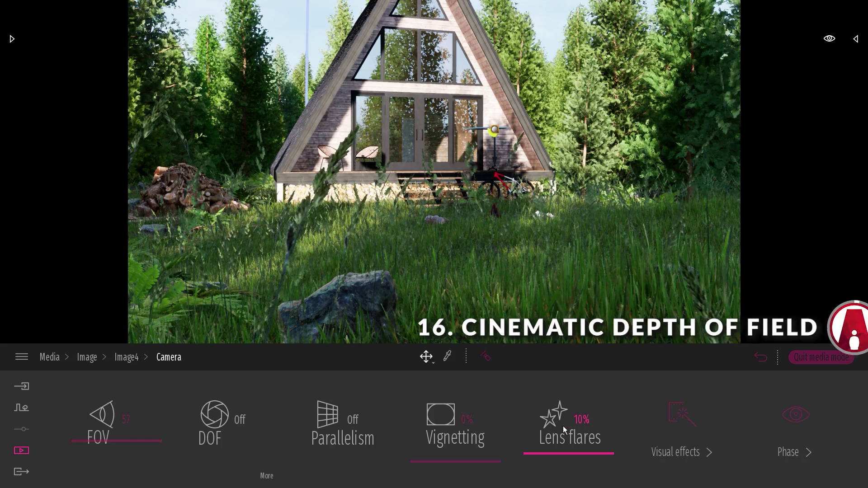
Turn on depth of field for the Image4 camera, with a focus distance of 14.30 m and aperture 1.0
click(235, 416)
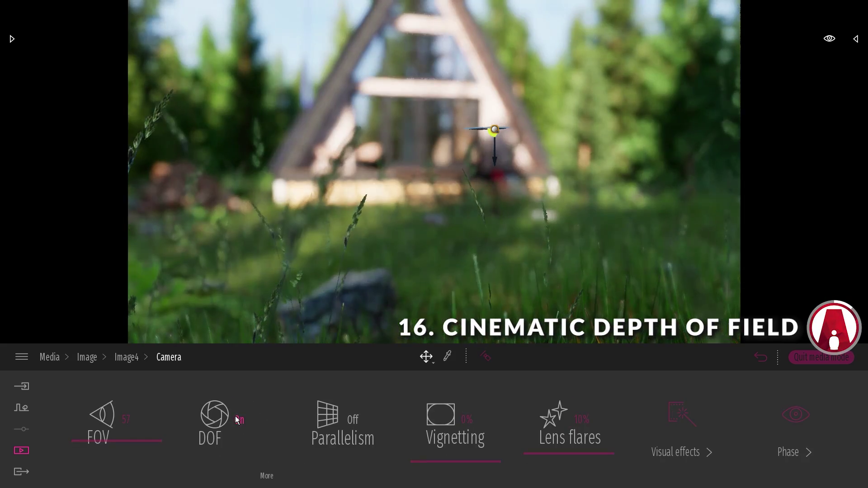
click(266, 476)
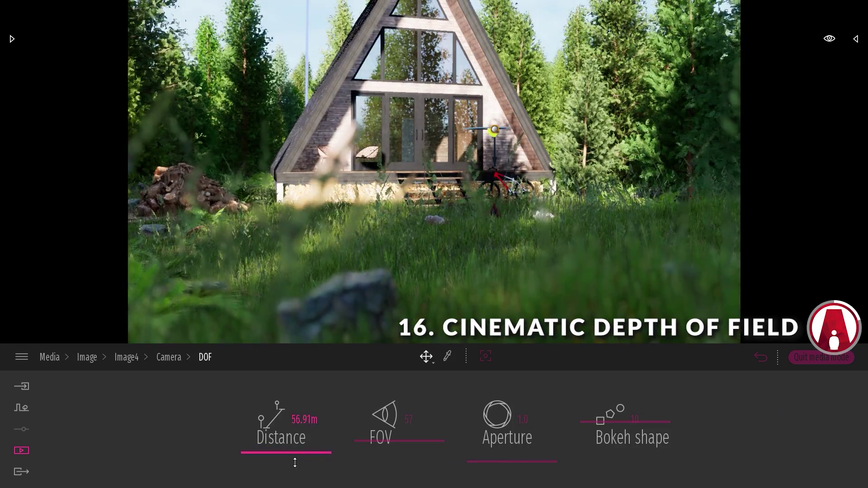
mouse_move(295, 462)
mouse_down()
mouse_move(294, 471)
mouse_move(304, 457)
mouse_up()
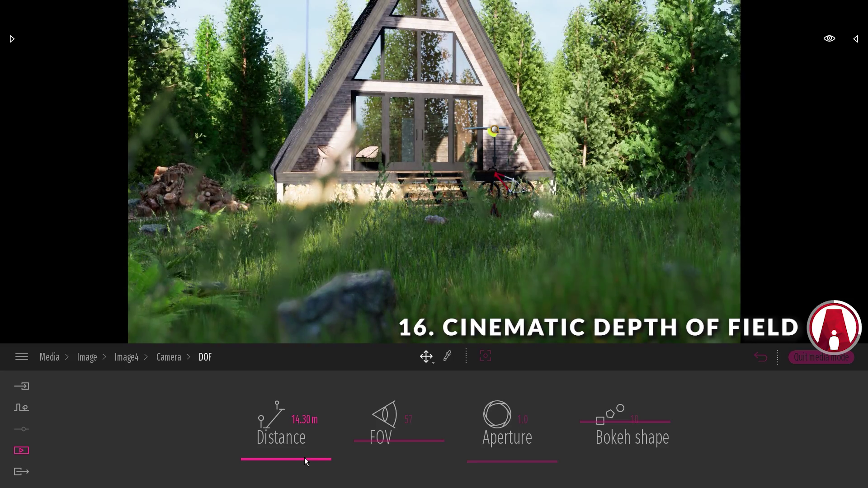
drag(517, 410, 519, 477)
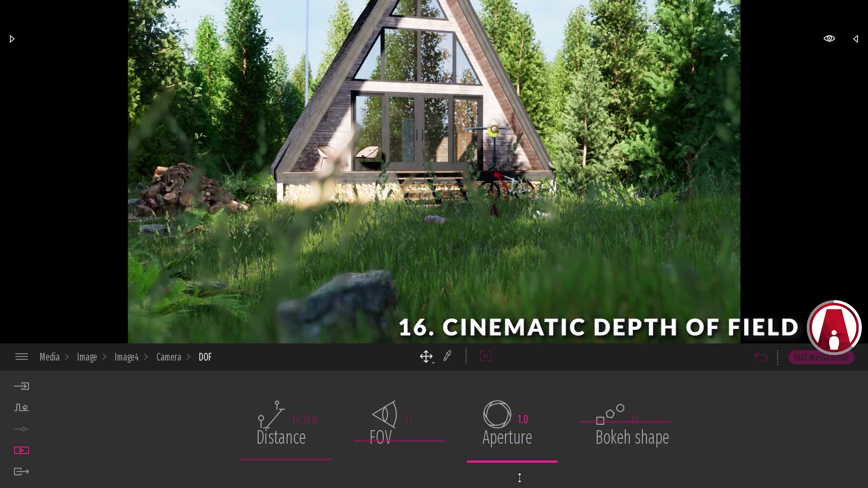
Pick the focus point at the cabin's front entrance and narrow the camera's FOV to 34
click(487, 357)
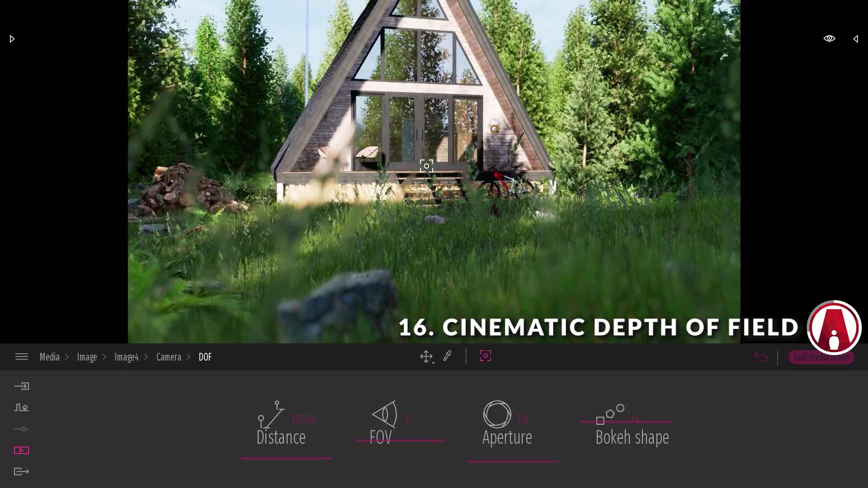
mouse_move(416, 440)
mouse_down()
mouse_move(419, 460)
mouse_move(425, 451)
mouse_up()
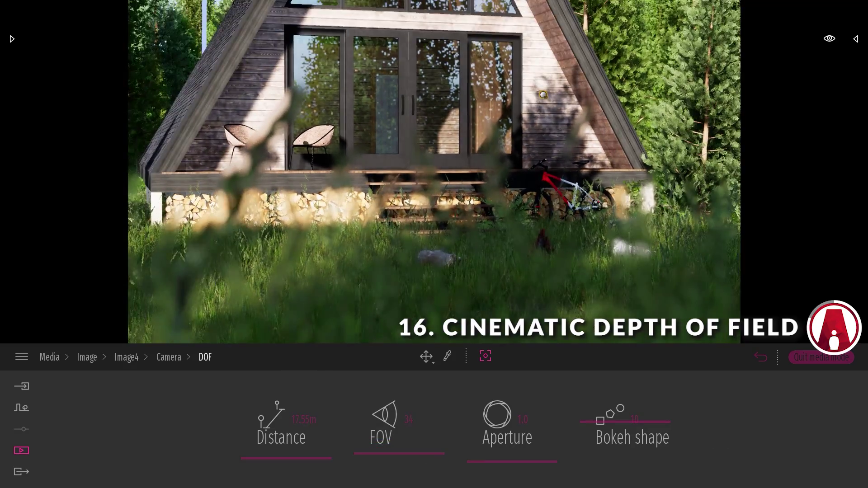
right_drag(397, 135, 396, 194)
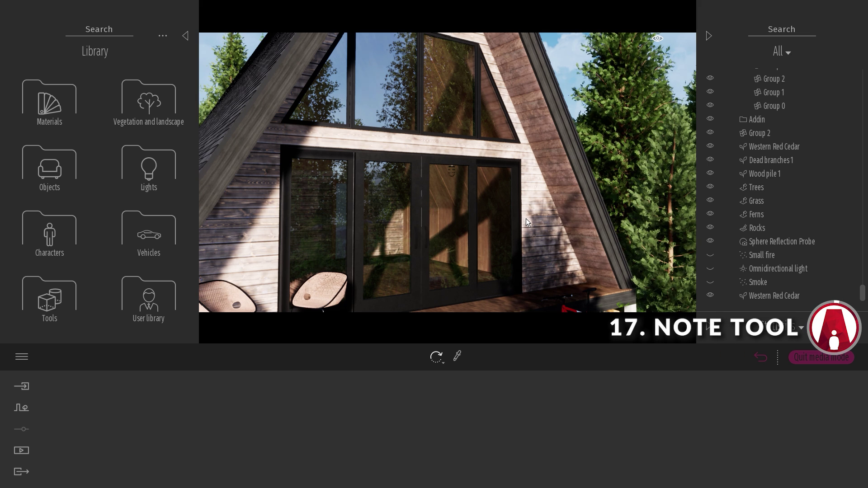
Place a note on the cabin's front wall, titled "Material" with the description "Wood Planks", and center its text
click(50, 300)
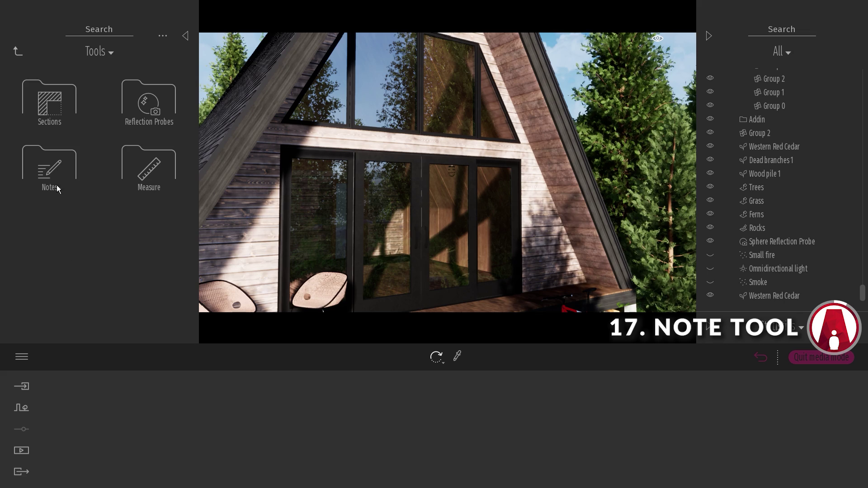
click(47, 99)
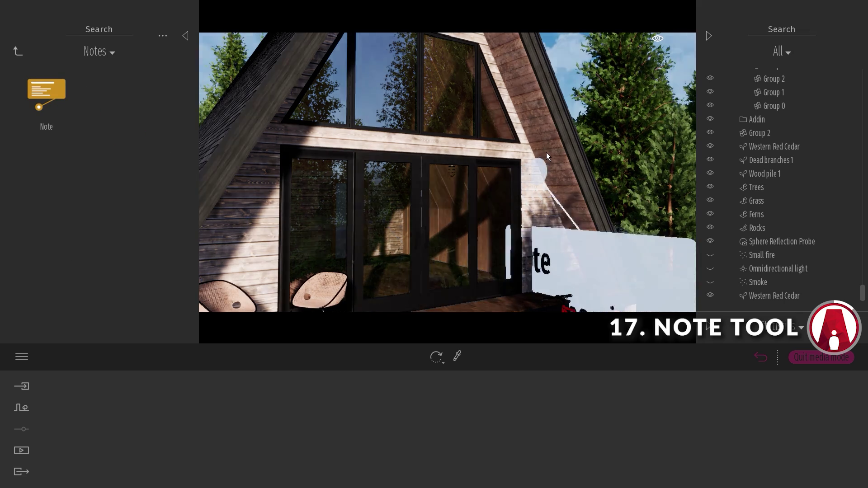
right_drag(485, 248, 526, 265)
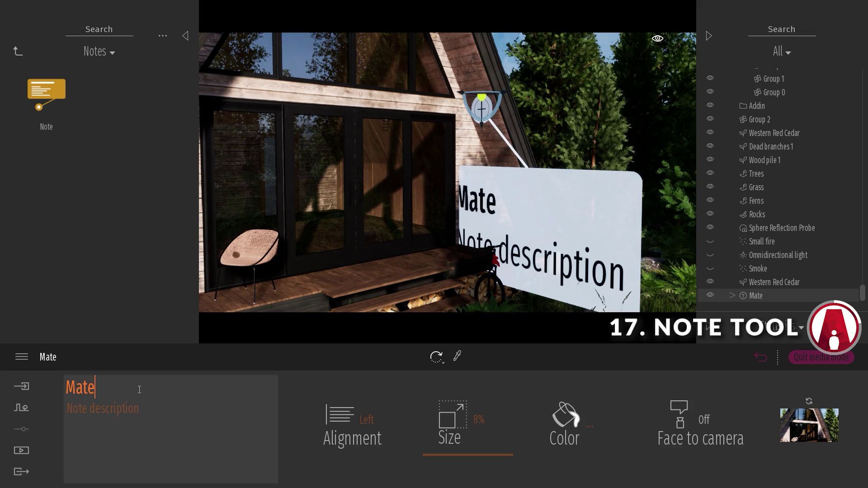
text(Wood Planks)
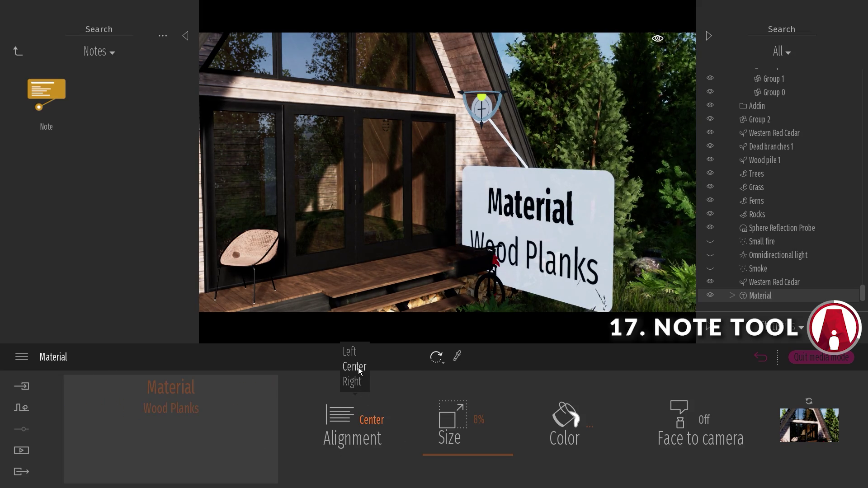
Set the Material note's size to 3% and try out its color settings
drag(448, 455, 464, 460)
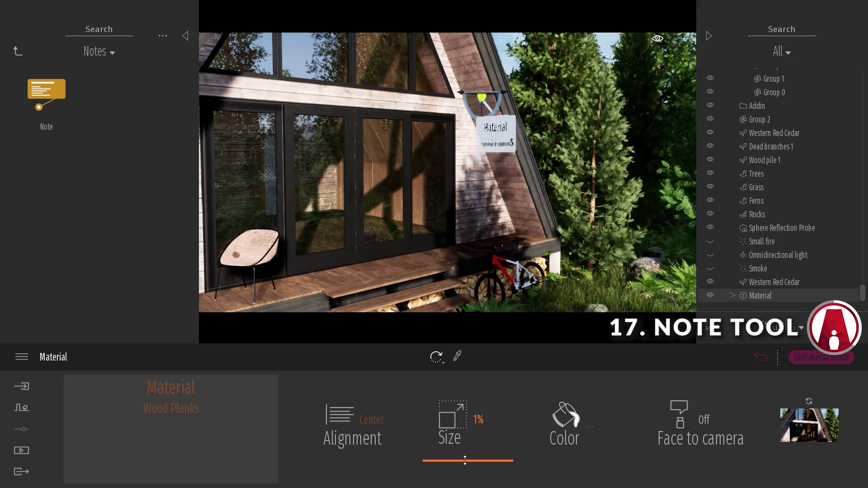
click(564, 425)
click(392, 238)
drag(324, 141, 112, 129)
drag(151, 225, 134, 221)
click(344, 320)
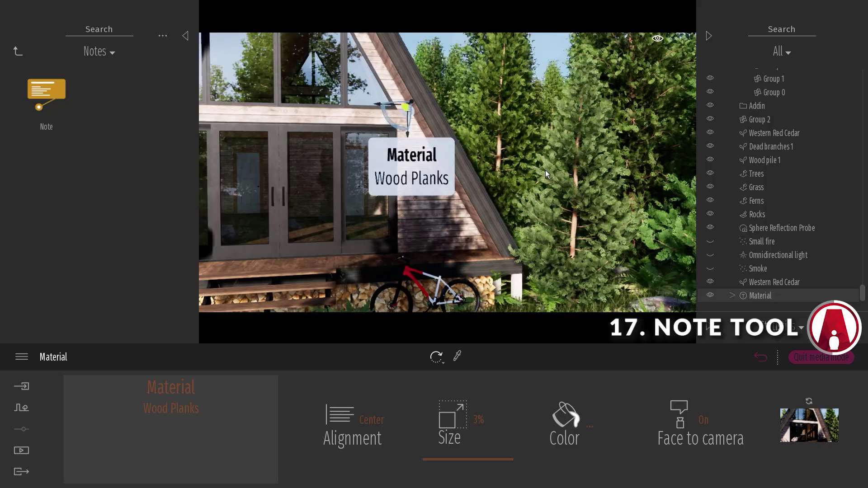
Turn off the note's Face to camera option and refresh its saved view from a closer angle
click(692, 421)
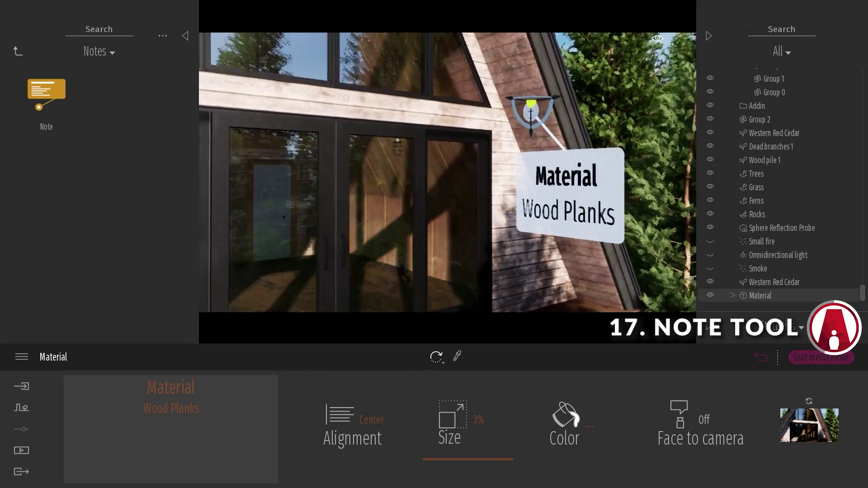
click(477, 183)
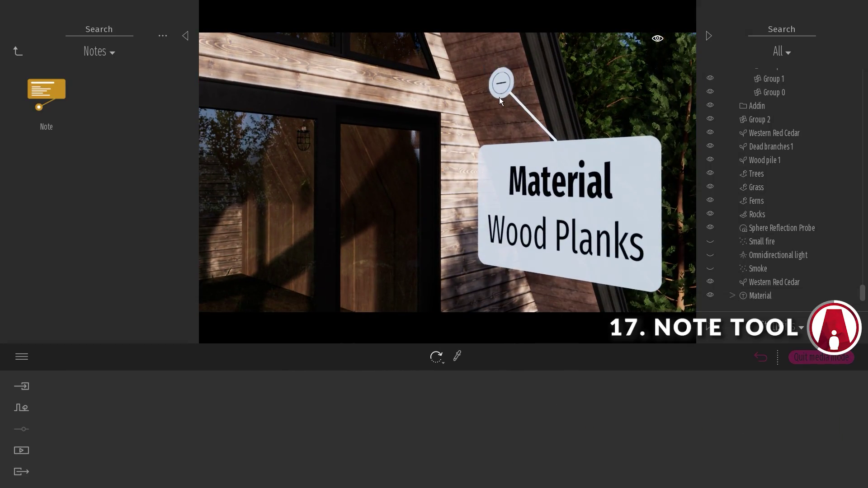
click(502, 85)
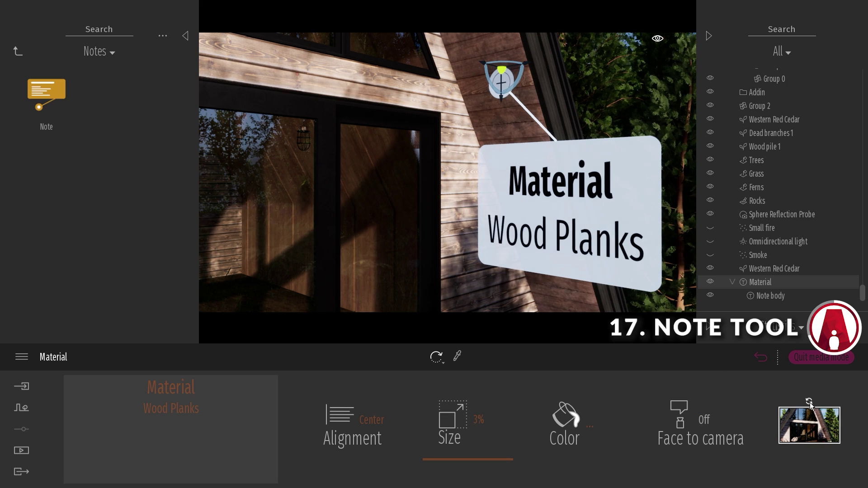
Select the note body in the scene graph and shift it relative to its anchor, raising it about 1.17 m
click(764, 293)
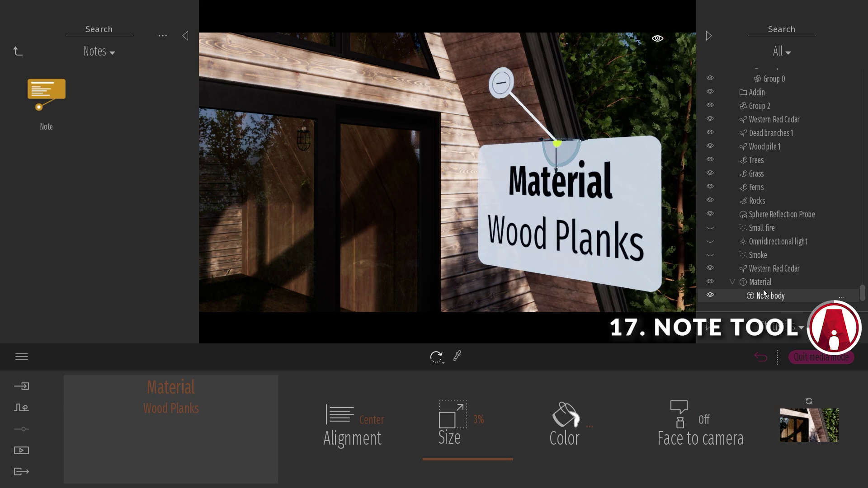
drag(555, 144, 550, 191)
scroll(551, 191, down, 3)
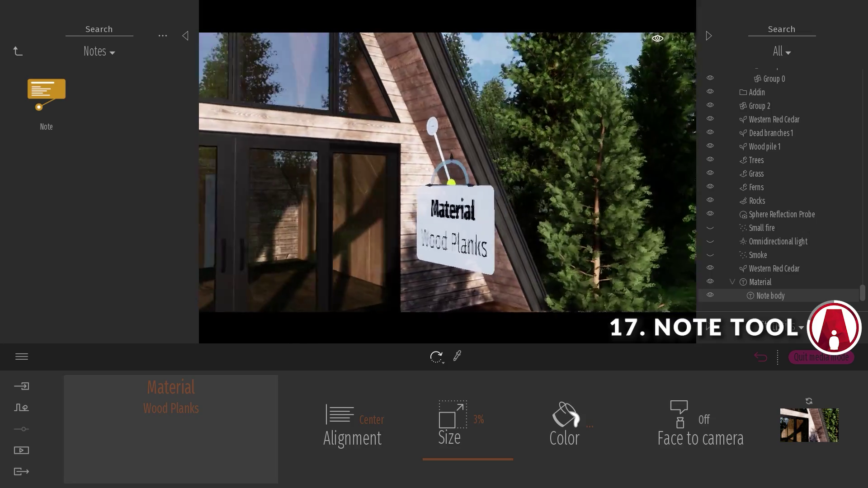
drag(432, 189, 457, 187)
drag(467, 159, 468, 64)
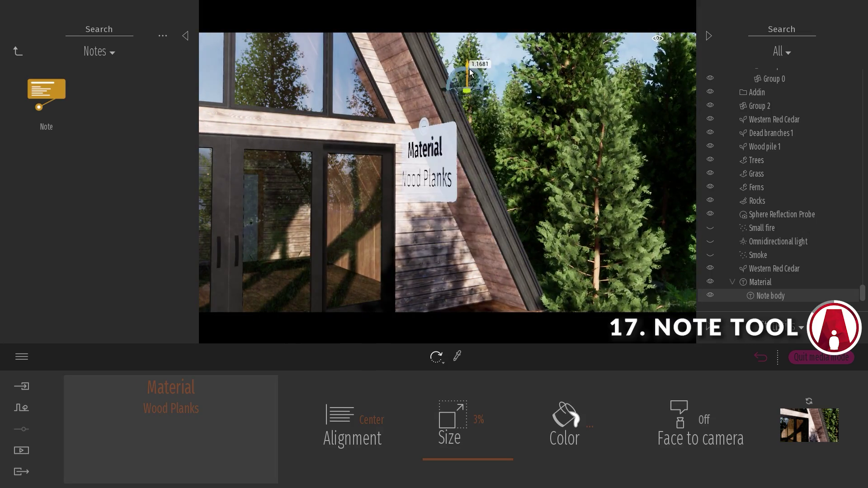
Move the note body outward past the roof edge in front of the trees, keeping its anchor on the wall
shift+middle_drag(468, 81, 537, 105)
click(564, 109)
drag(566, 113, 642, 63)
shift+middle_drag(642, 63, 631, 99)
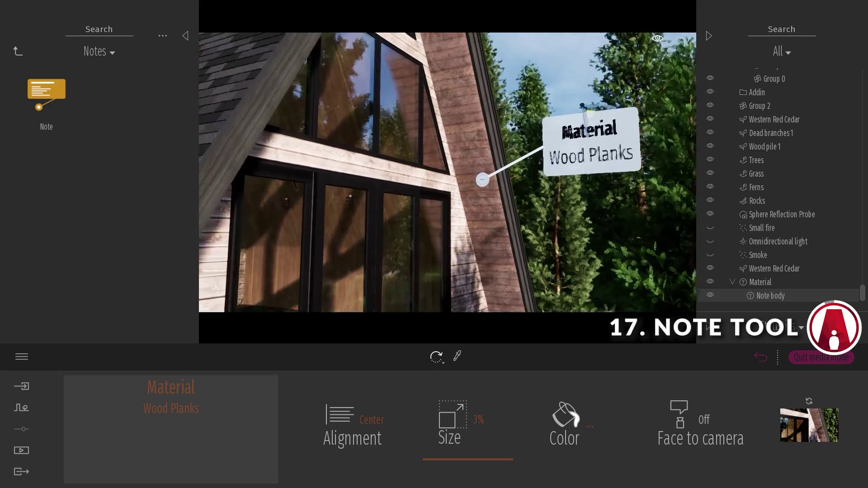
drag(635, 126, 603, 81)
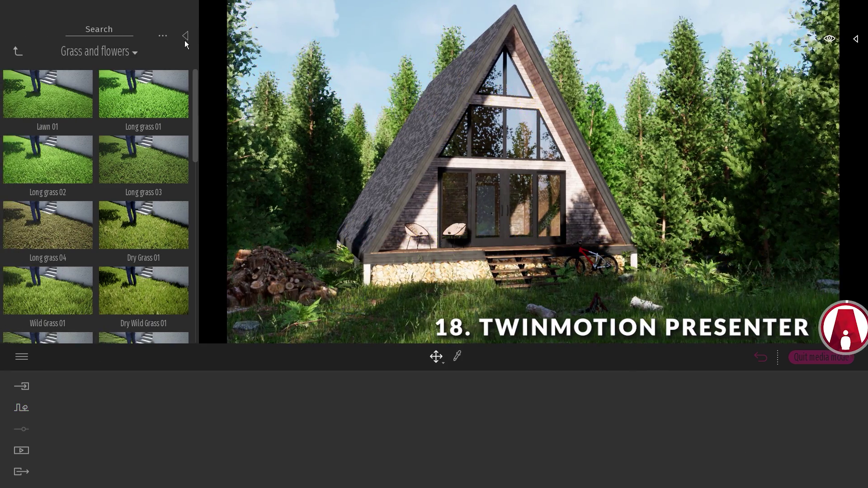
Create a Presenter media and add Image1, Image2, Image3 and Video1 to it in that order
click(185, 38)
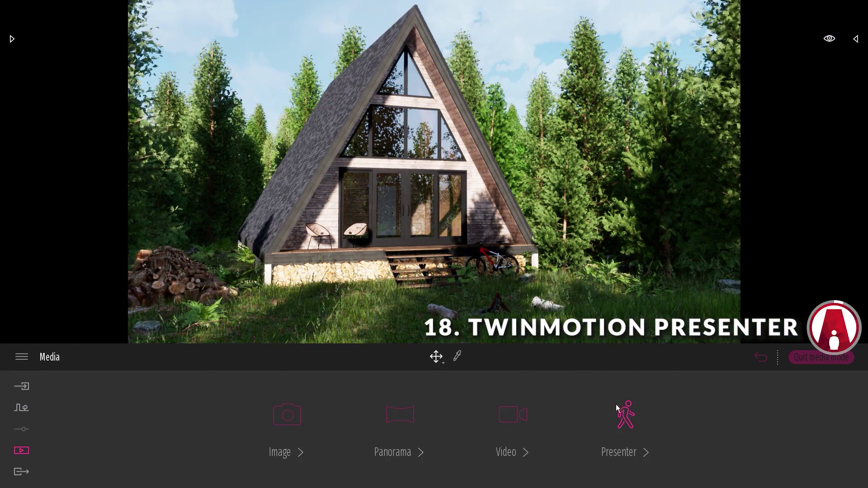
click(623, 425)
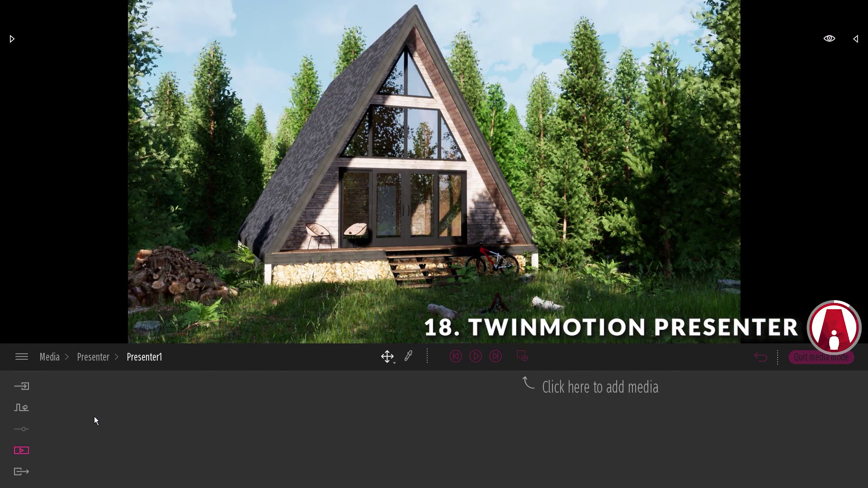
click(522, 356)
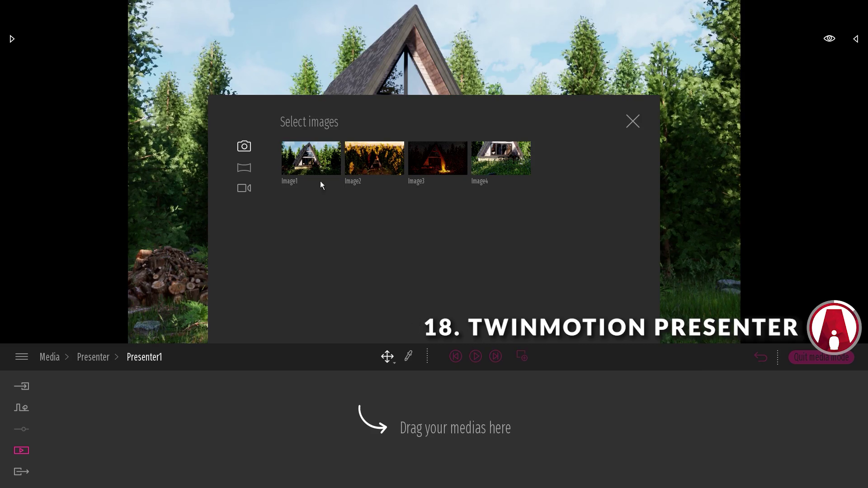
drag(297, 410, 250, 453)
drag(515, 401, 514, 403)
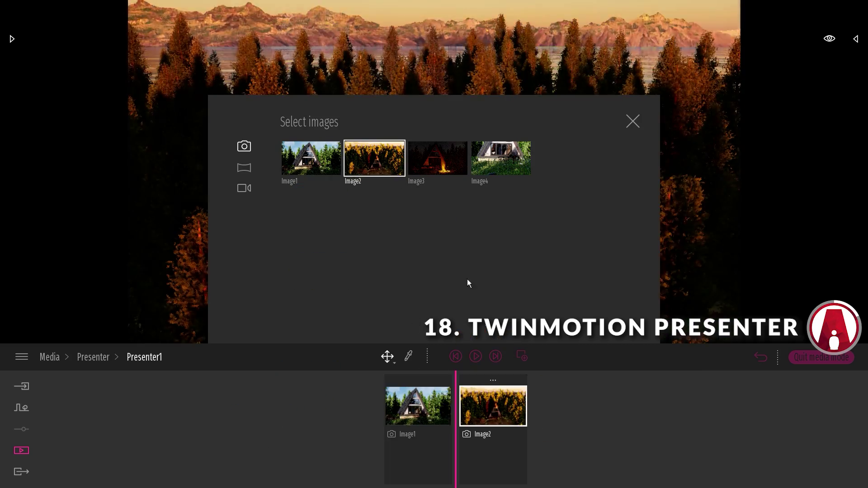
drag(437, 159, 611, 425)
click(244, 188)
click(632, 122)
Return Presenter1 to its first frame and play the sequence
click(457, 356)
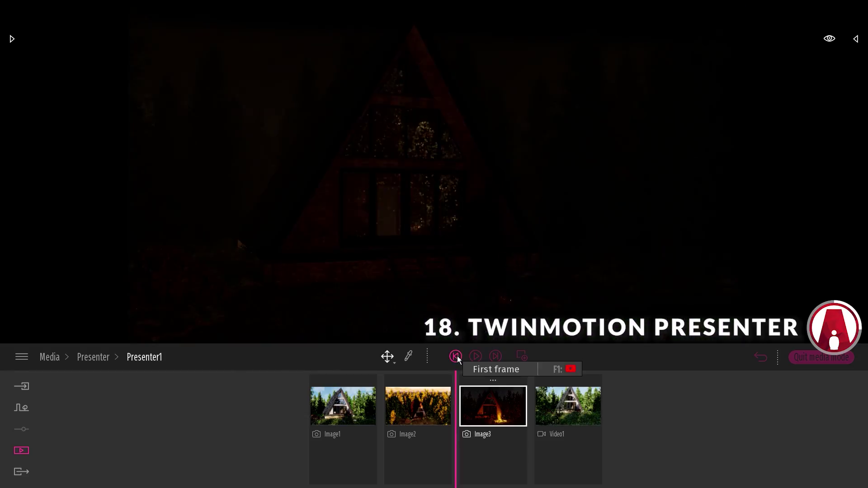
click(457, 356)
click(457, 356)
click(475, 356)
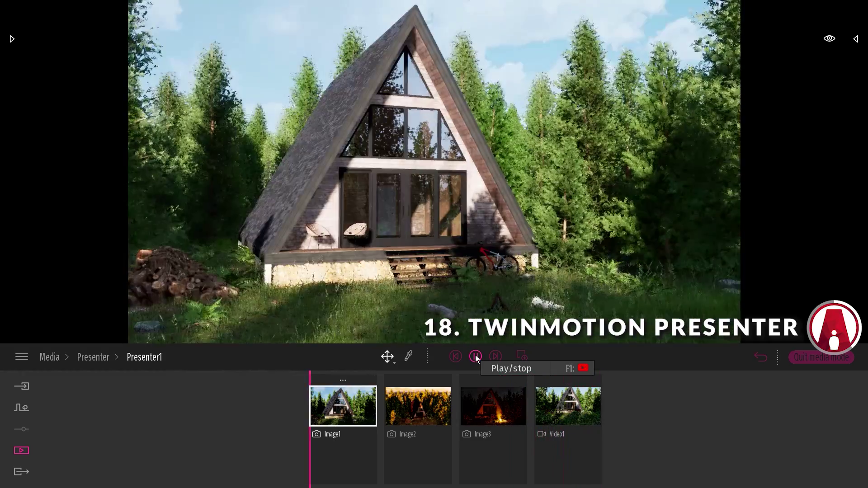
Open the presentation in full-screen Presenter mode and play its slides
click(830, 39)
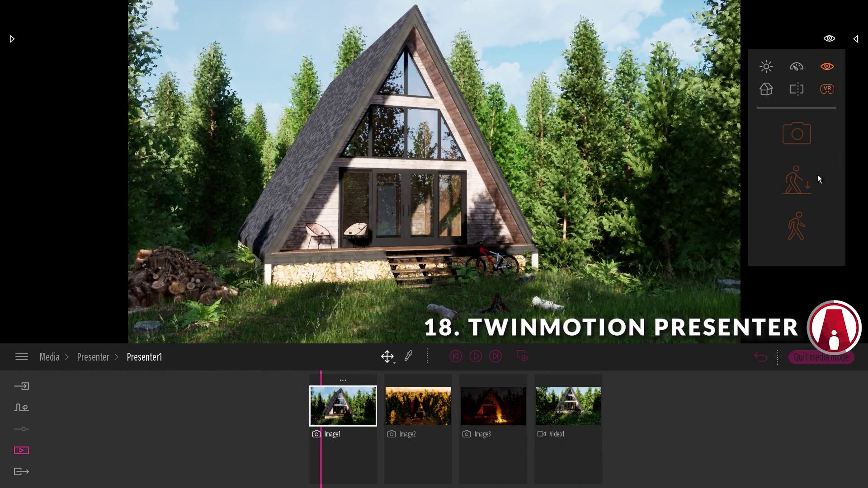
click(797, 230)
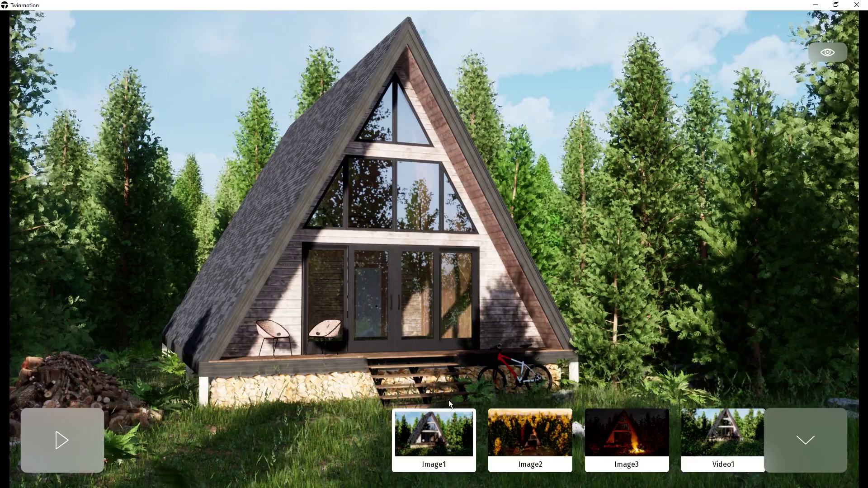
click(59, 445)
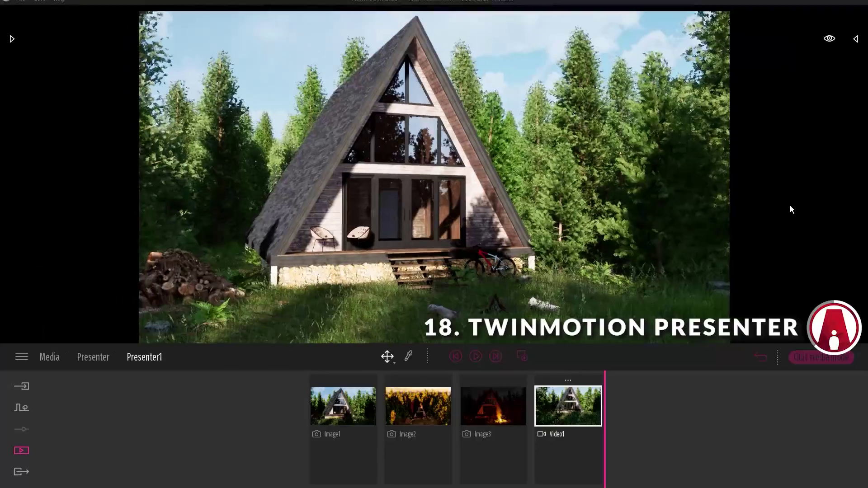
Enable Presenter output, review its export options and start the export
click(21, 471)
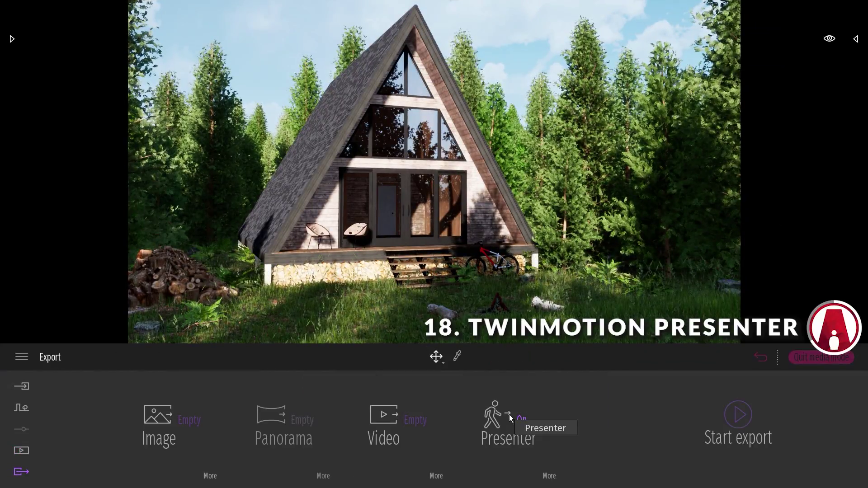
click(549, 474)
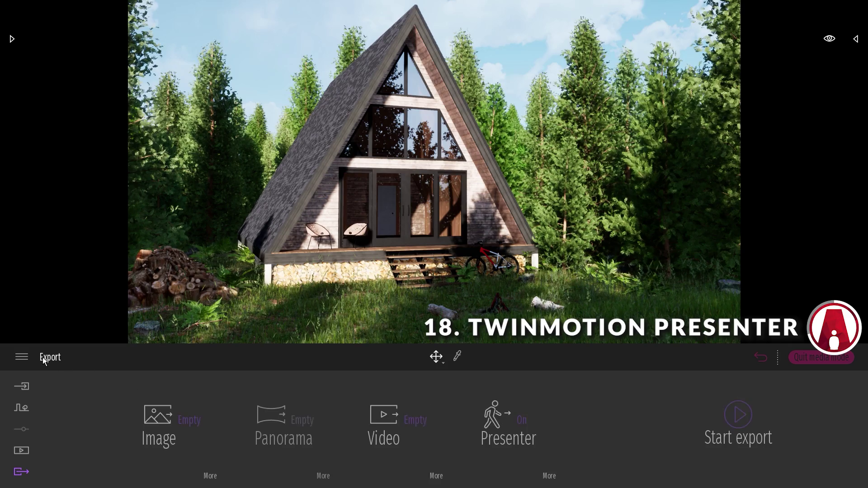
click(728, 422)
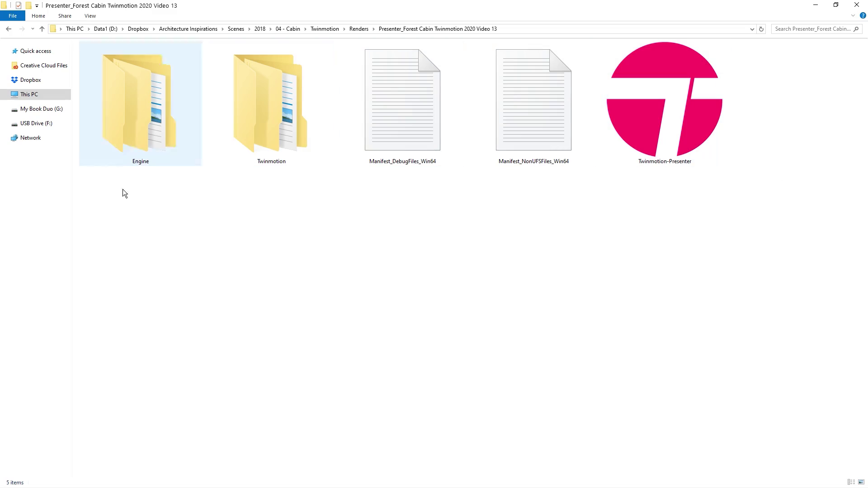
Launch the exported Twinmotion-Presenter from the Presenter_Forest Cabin Twinmotion 2020 Video 13 folder and dismiss its navigation information
double_click(674, 128)
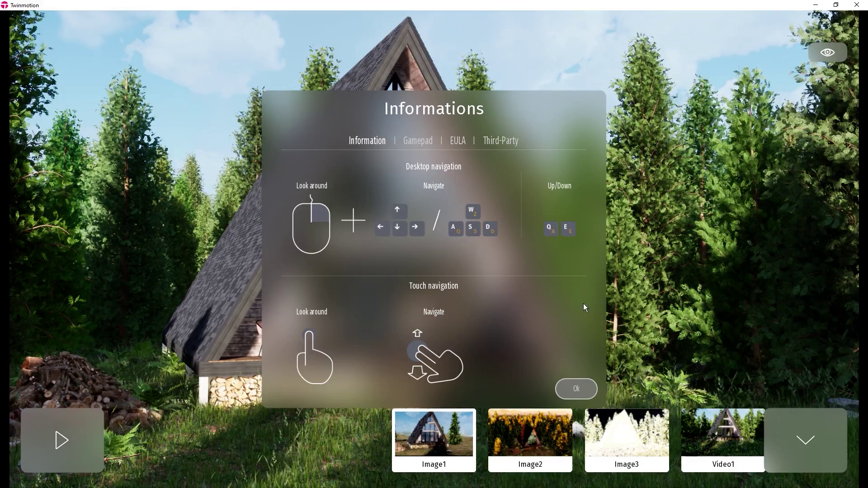
click(584, 387)
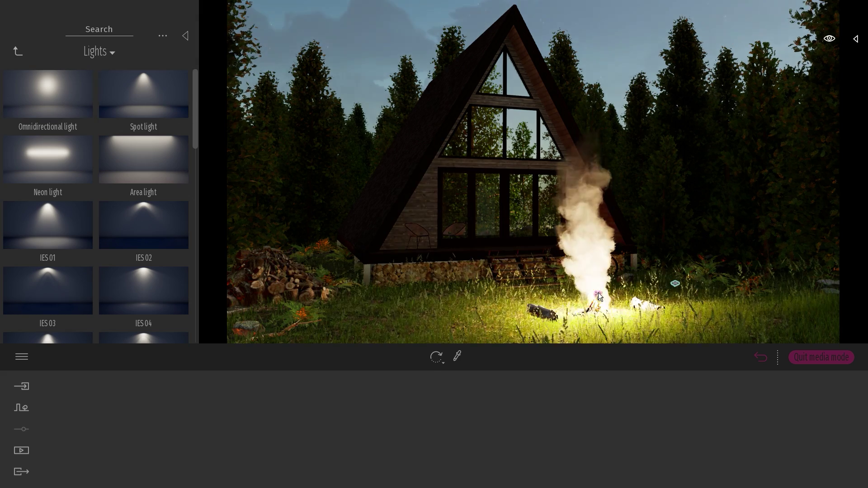
Give the campfire's omnidirectional light a 50.0 m radius and 2438K color, and turn on its shadows and haze
click(598, 292)
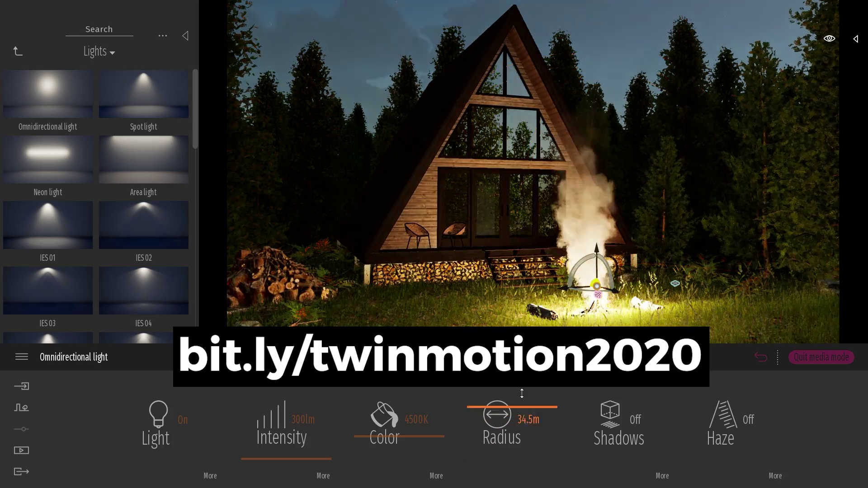
drag(400, 438, 417, 450)
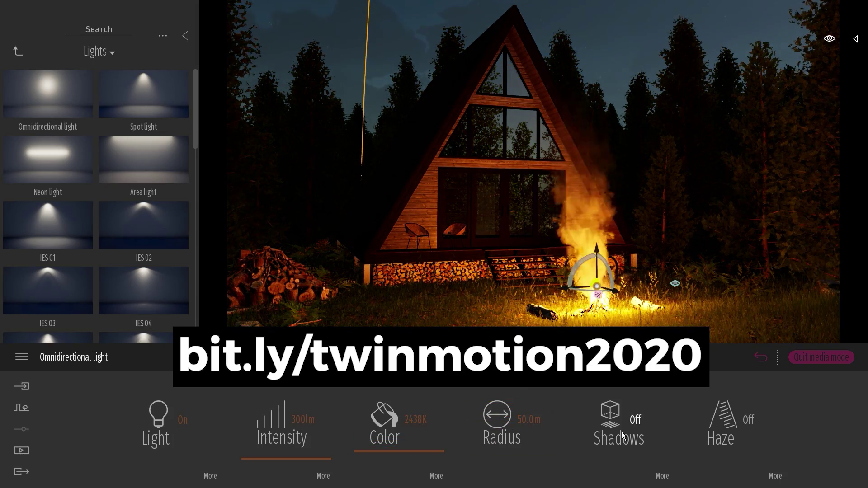
click(633, 421)
click(737, 412)
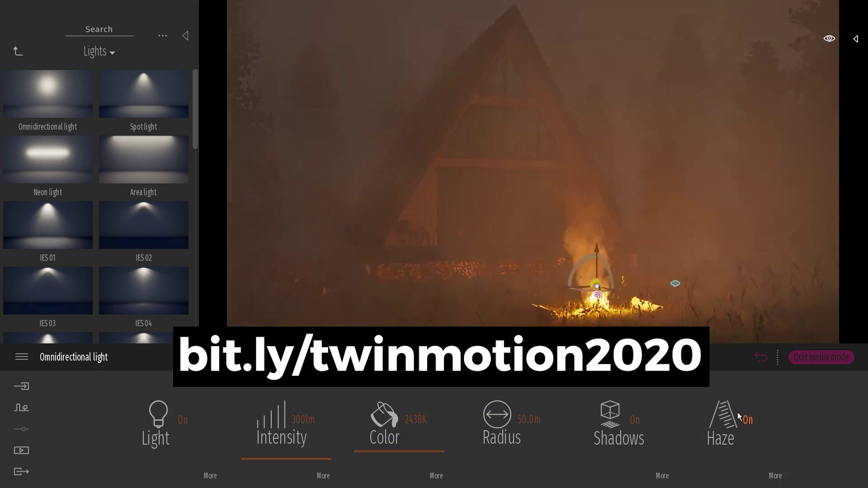